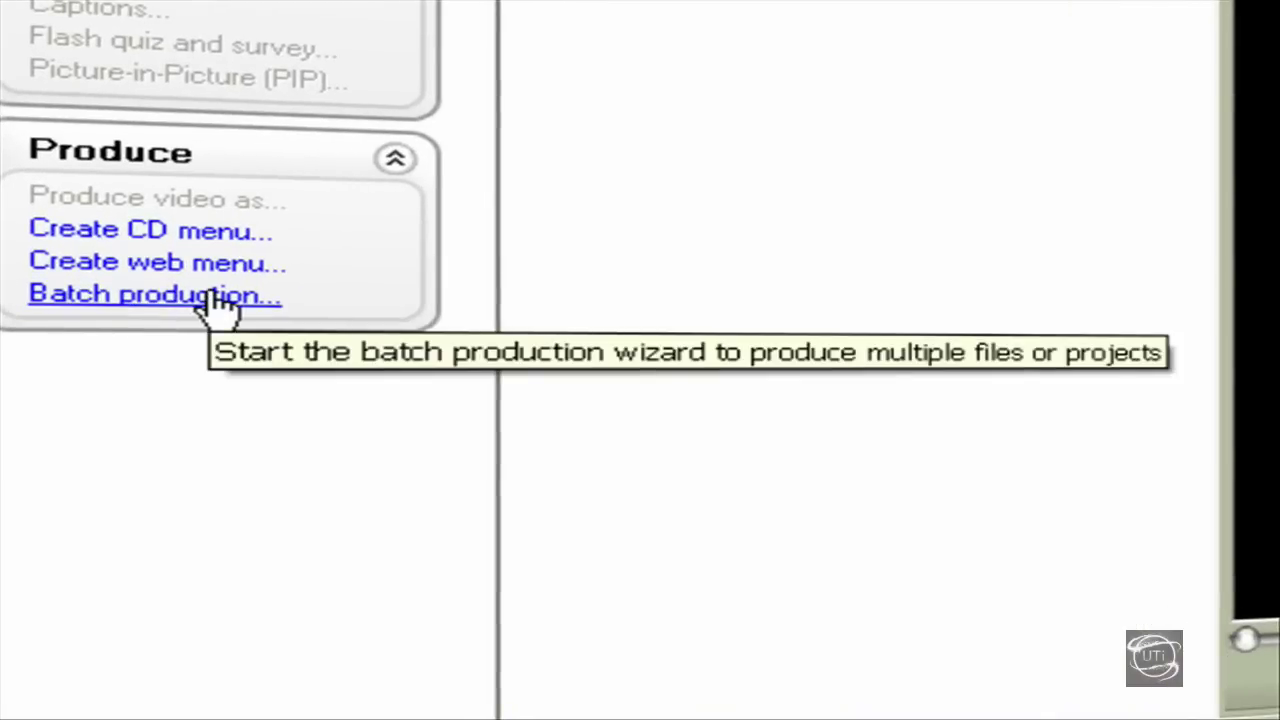
Add test.camrec to the batch production list and advance to preset selection.
click(215, 297)
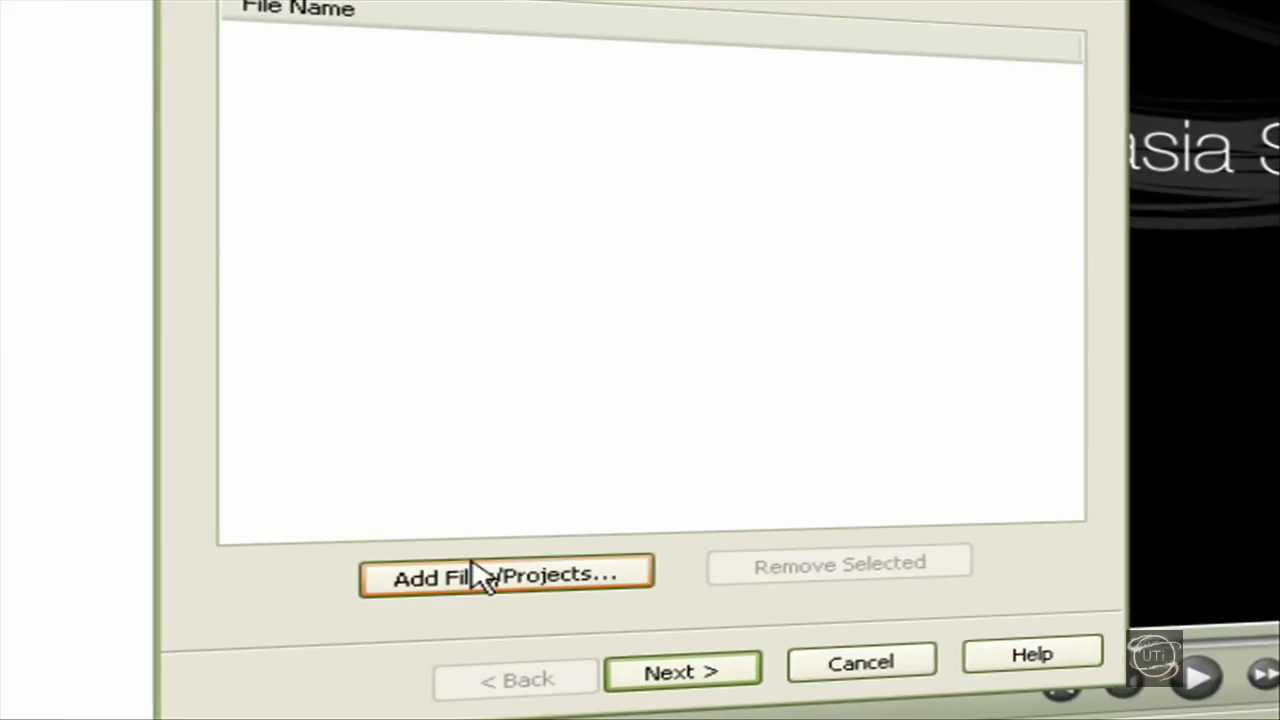
click(480, 577)
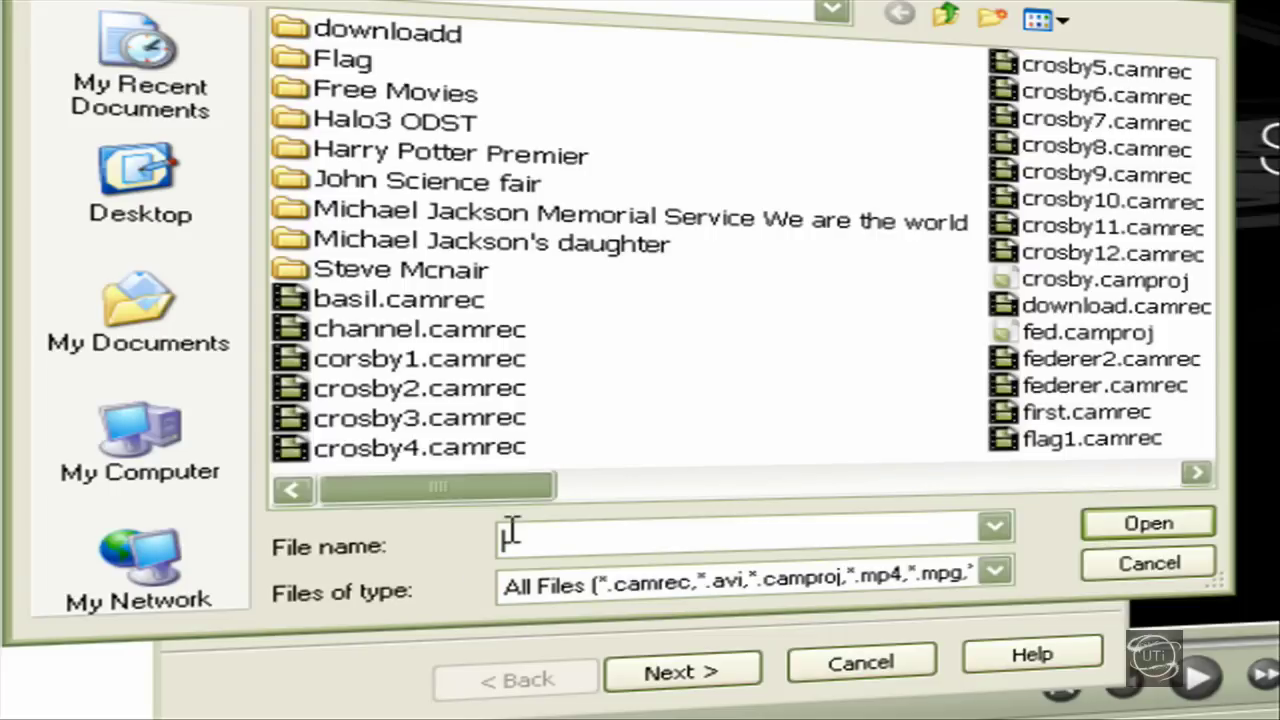
text(test)
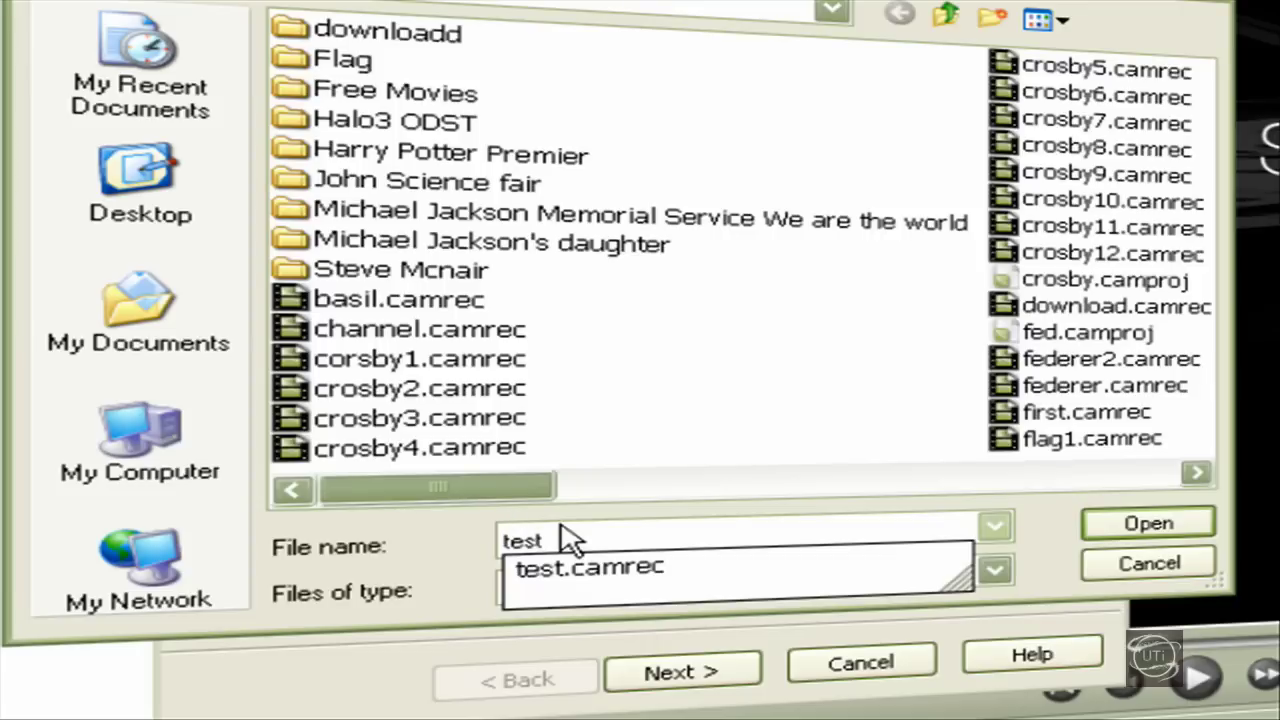
click(590, 567)
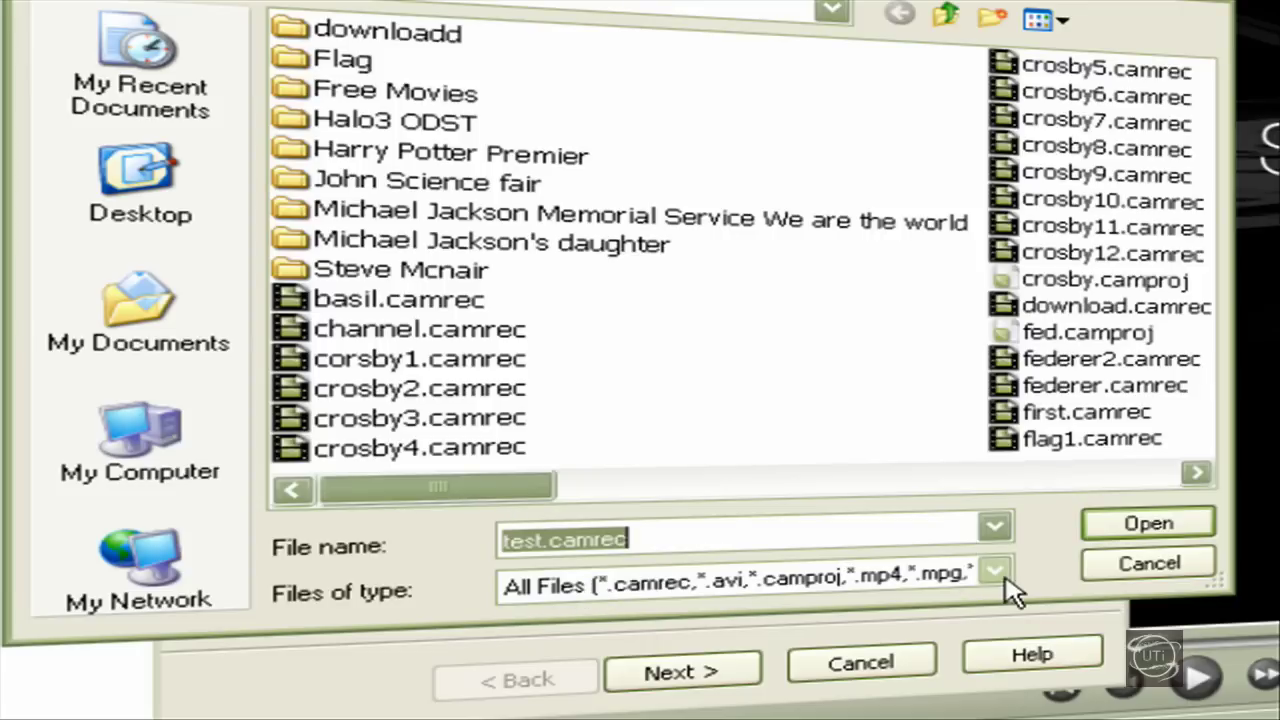
click(1160, 524)
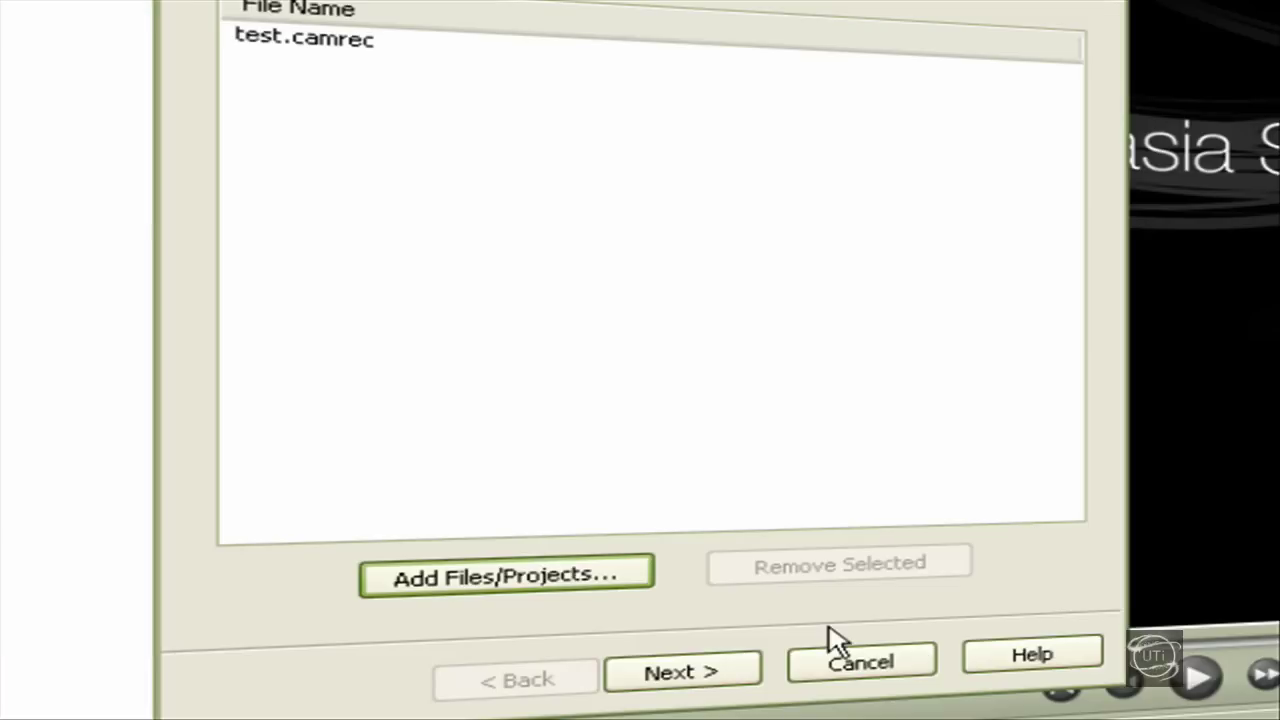
click(710, 672)
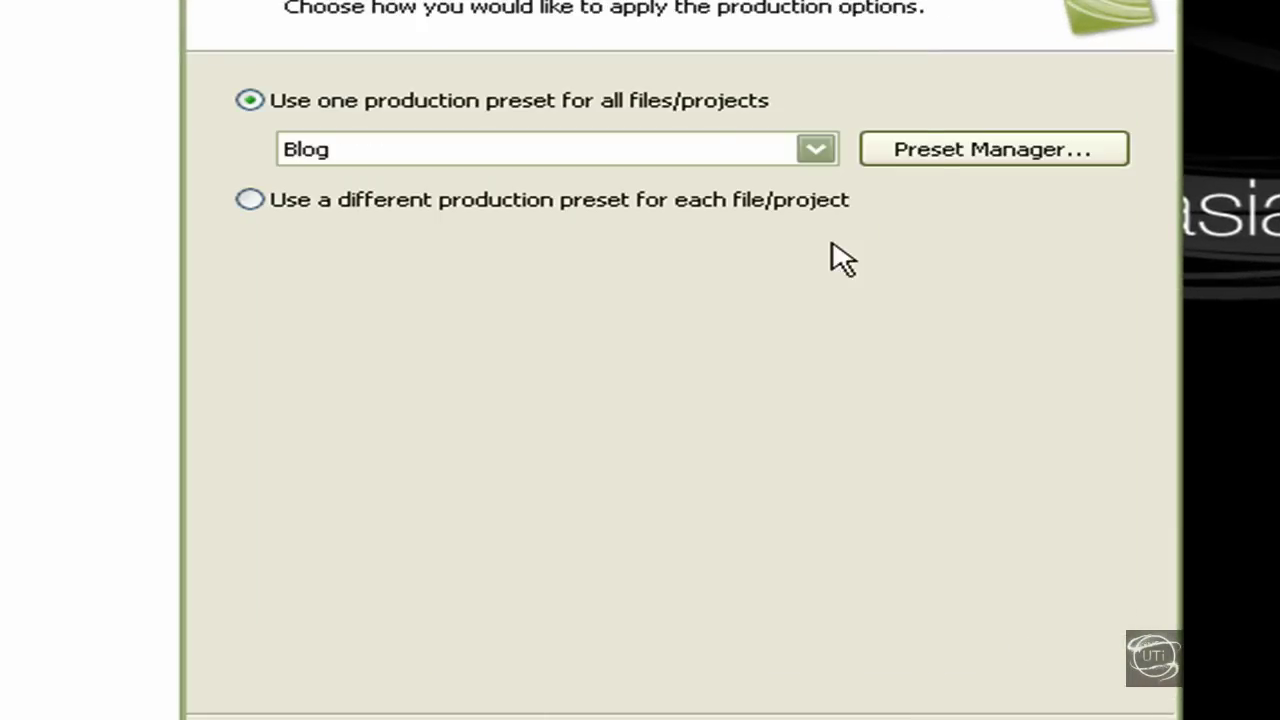
Create a new production preset named 'test ex' using the MOV - QuickTime movie format.
click(1016, 156)
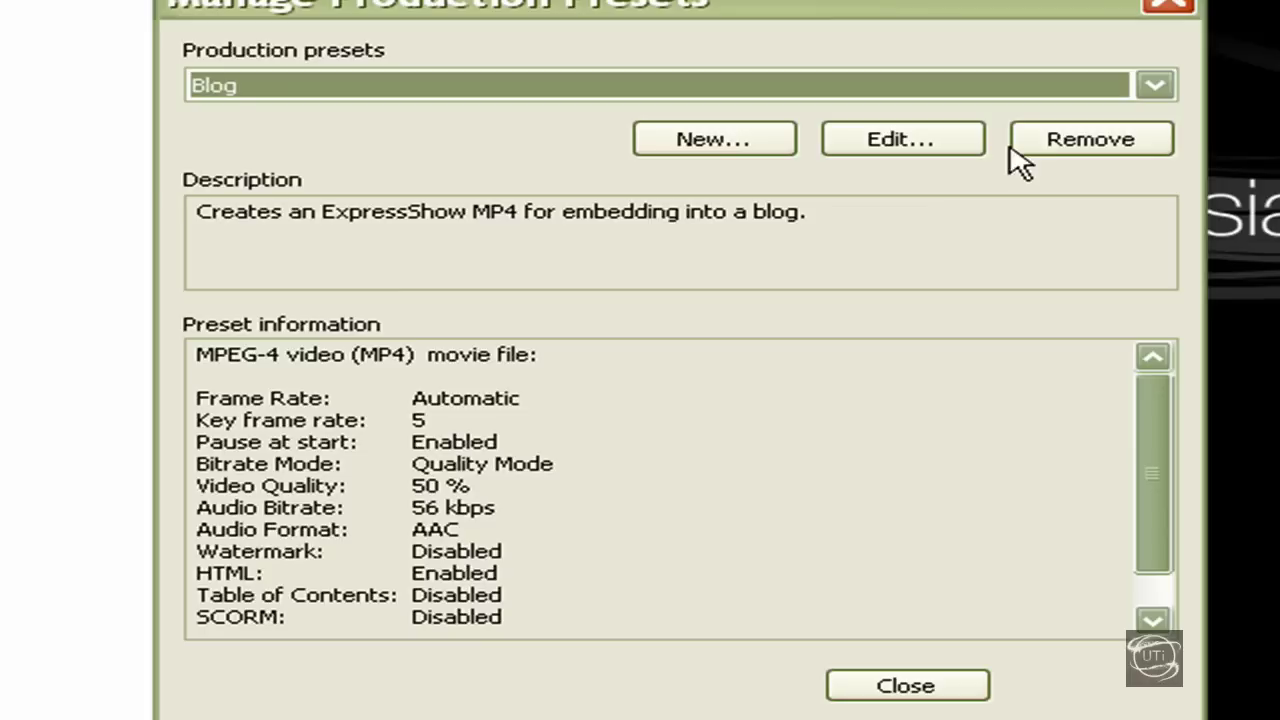
click(718, 143)
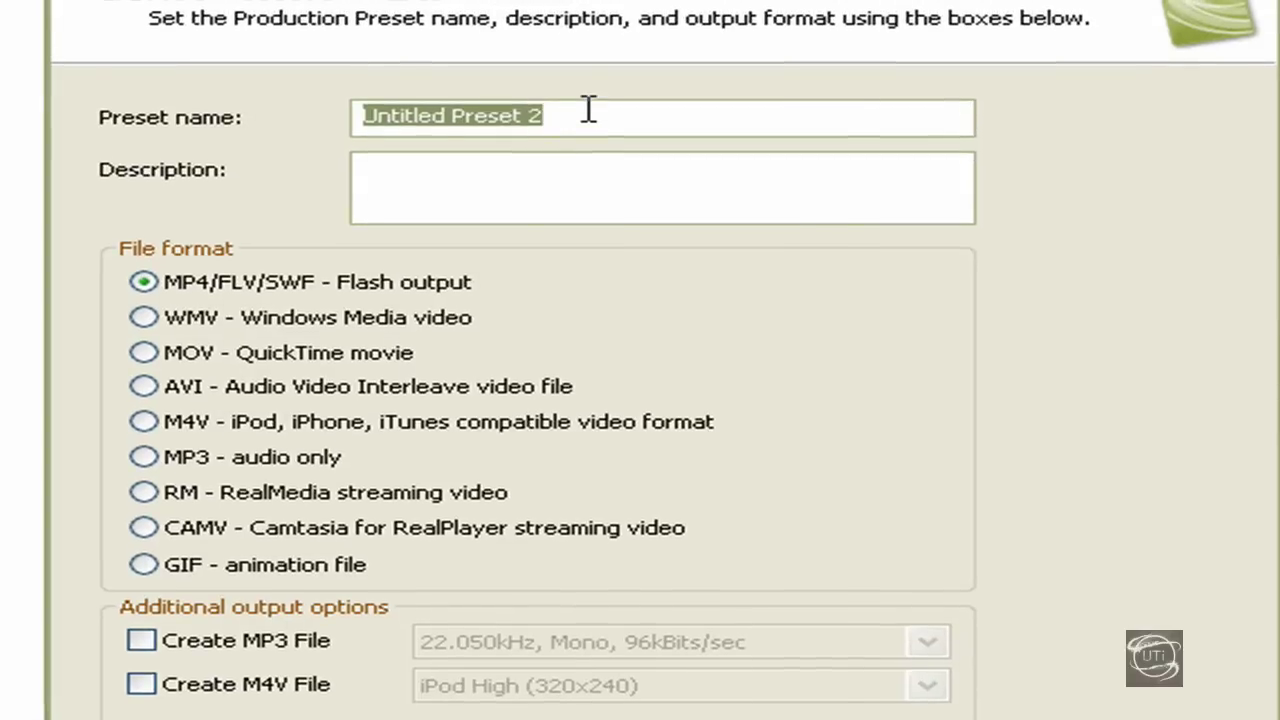
key(BackSpace)
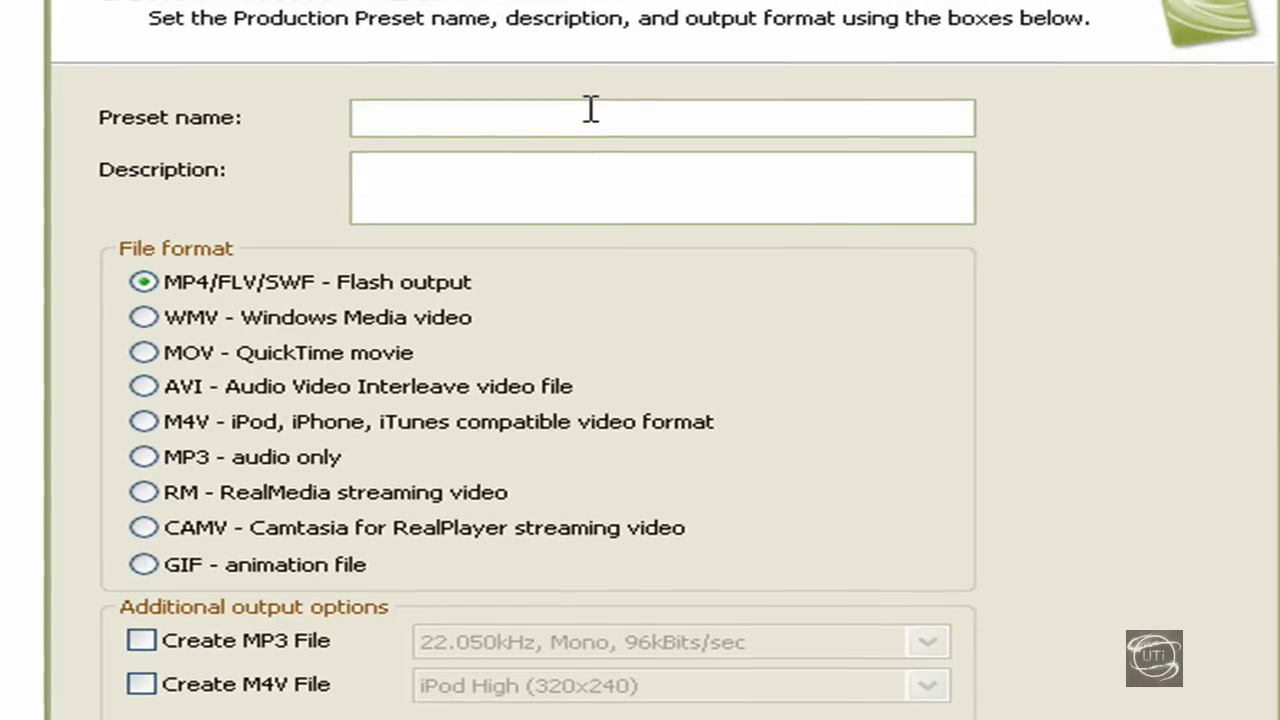
text(test ex)
click(158, 352)
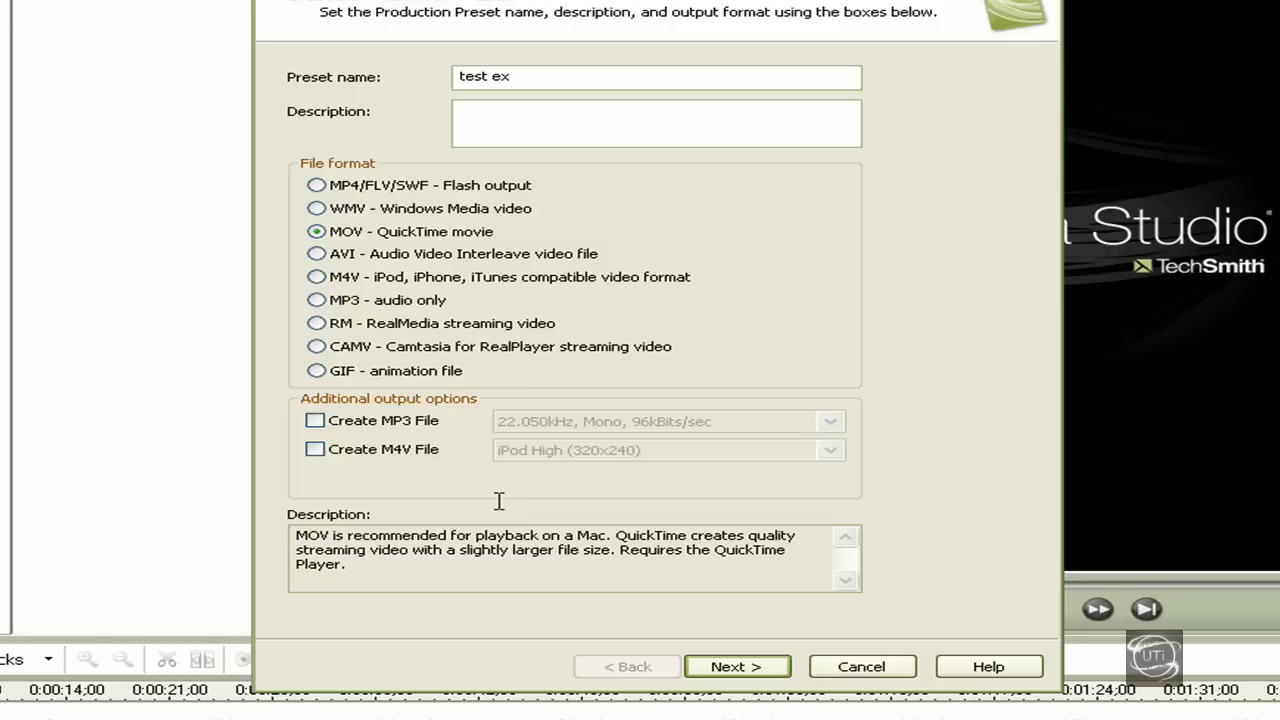
Set the QuickTime H.264 video compression to 30 fps at Best quality.
click(741, 672)
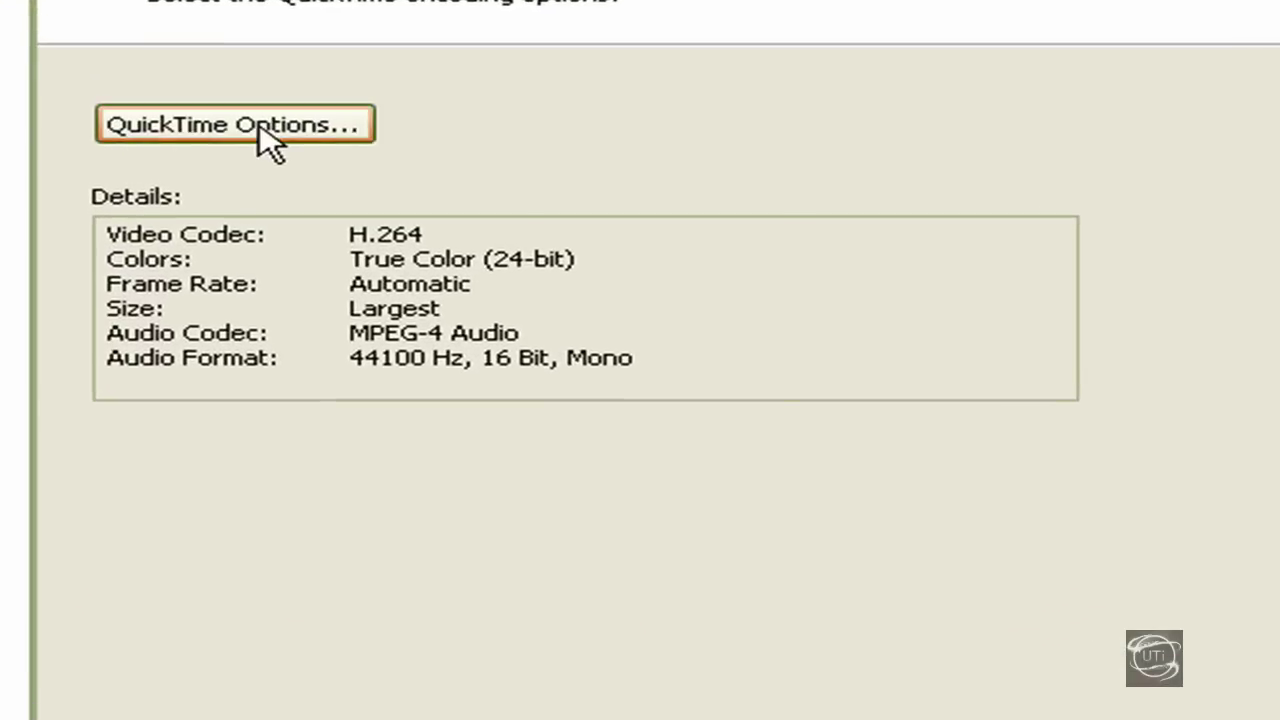
click(270, 143)
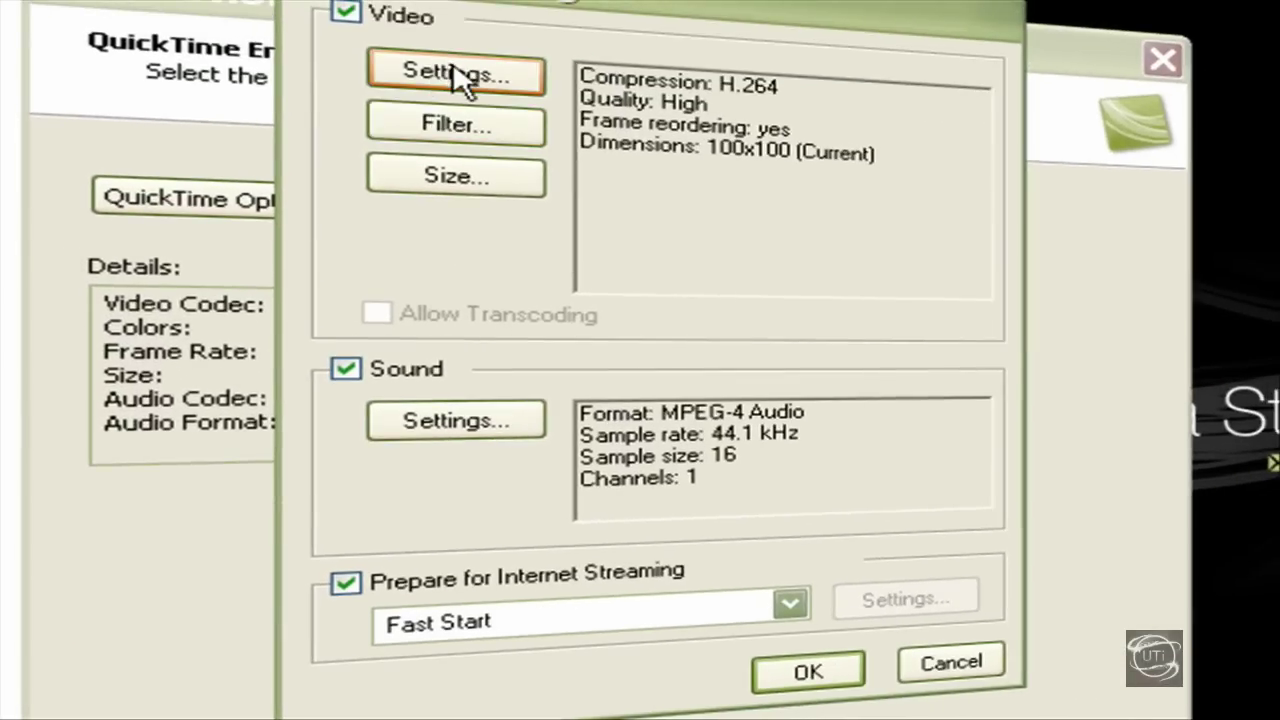
click(463, 80)
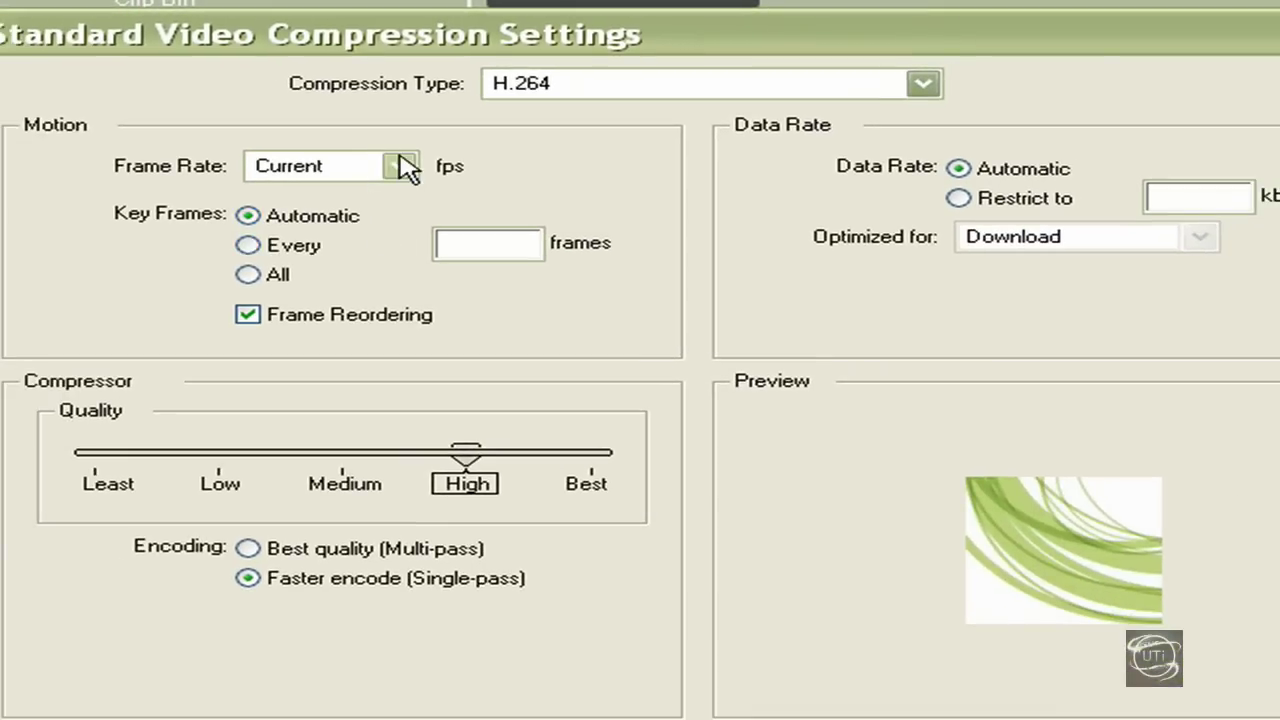
click(400, 166)
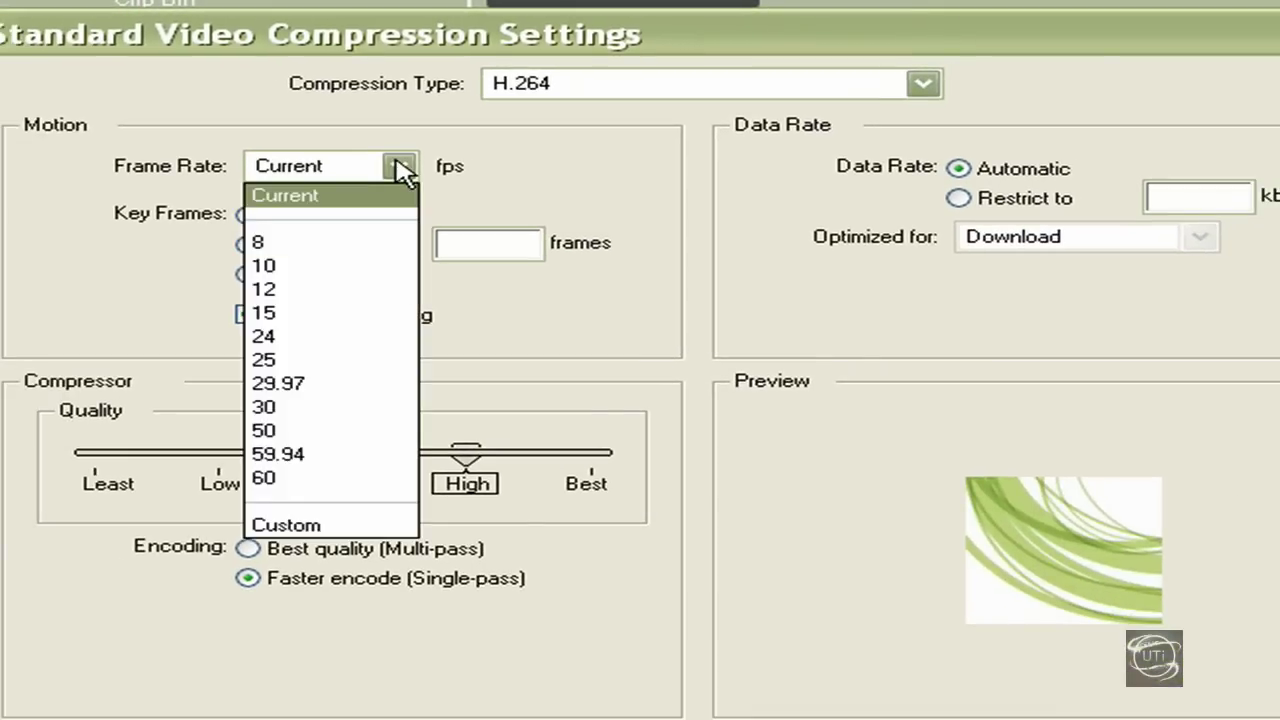
click(308, 400)
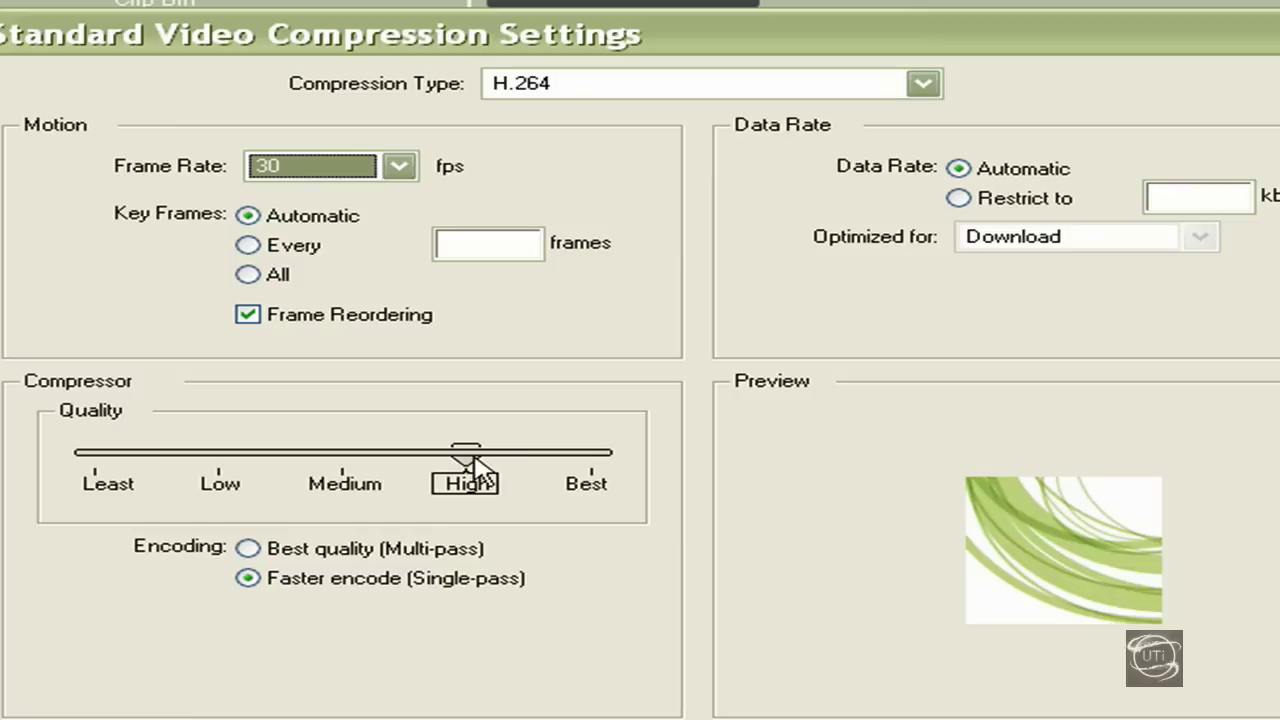
drag(471, 455, 648, 470)
key(Left)
drag(467, 456, 620, 486)
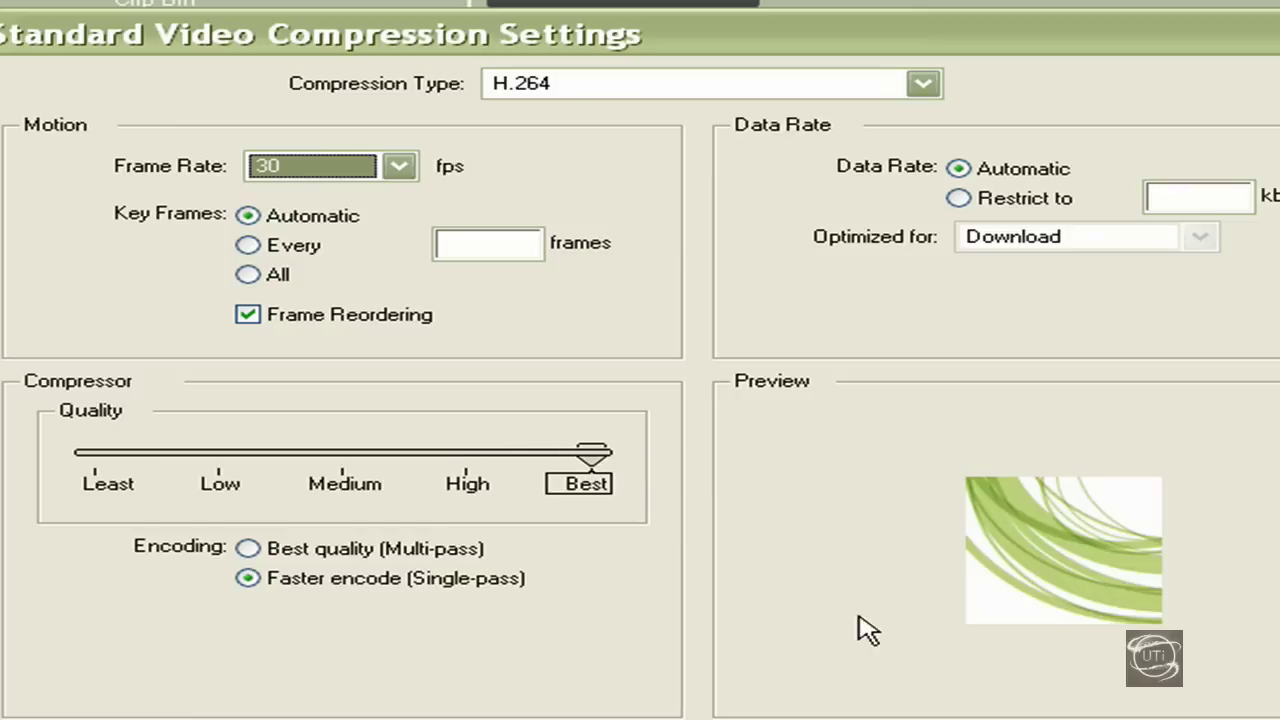
key(Return)
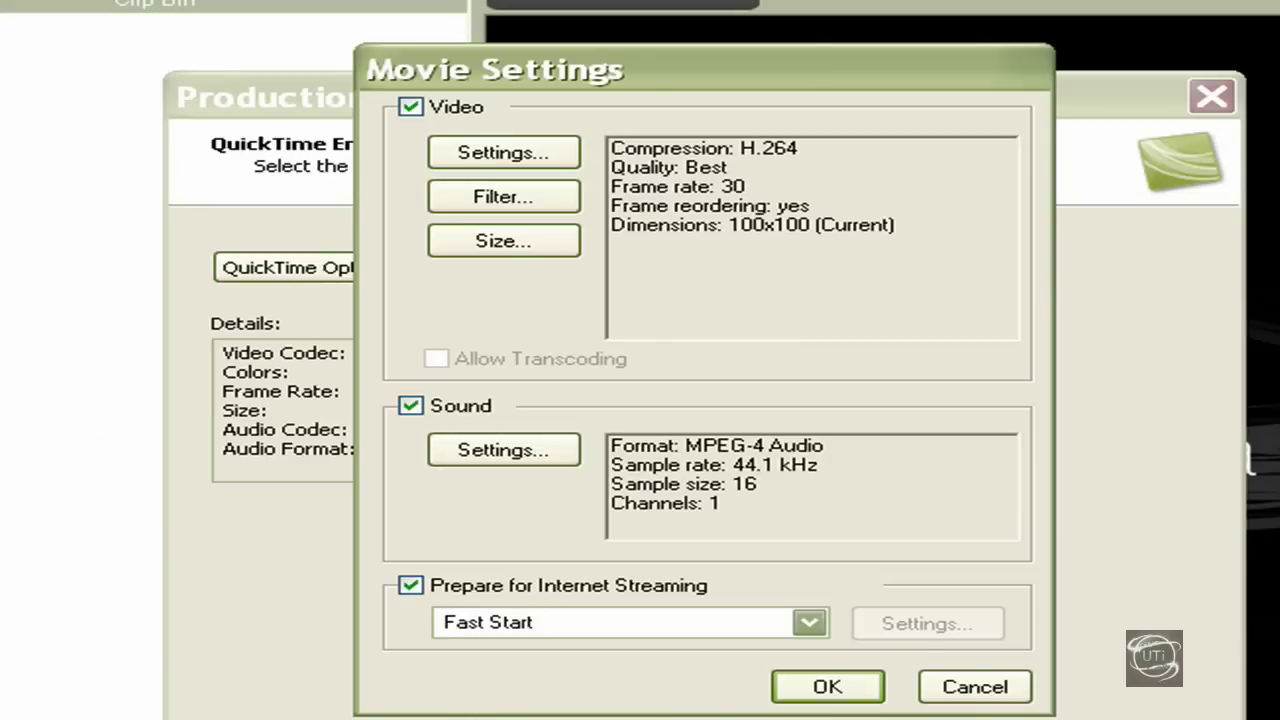
Switch the preset's audio to stereo and confirm the QuickTime movie settings.
click(510, 452)
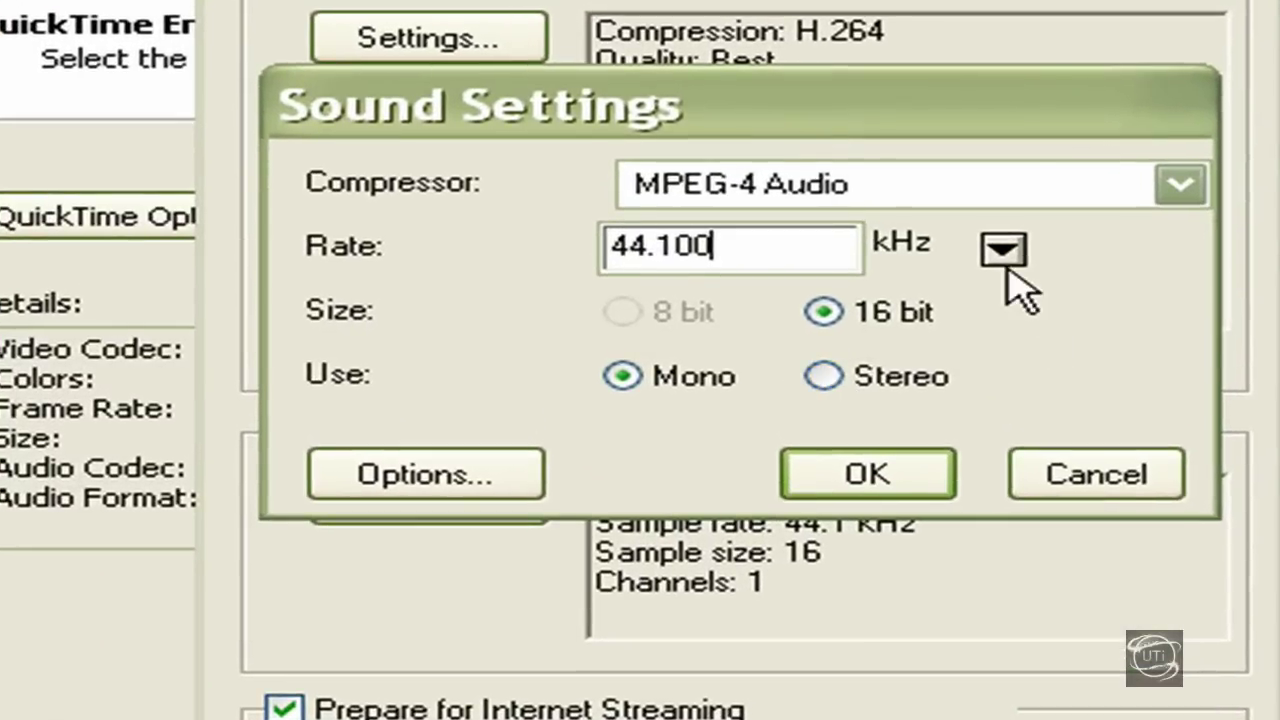
click(1005, 252)
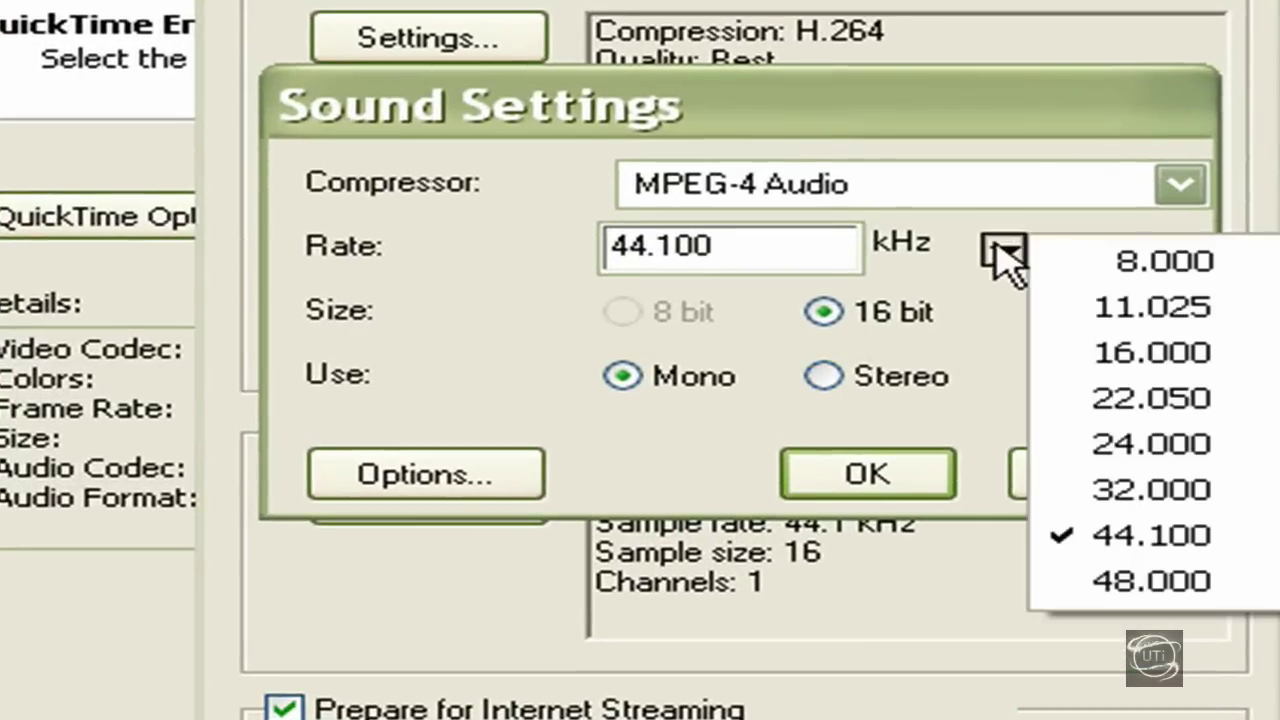
click(1213, 588)
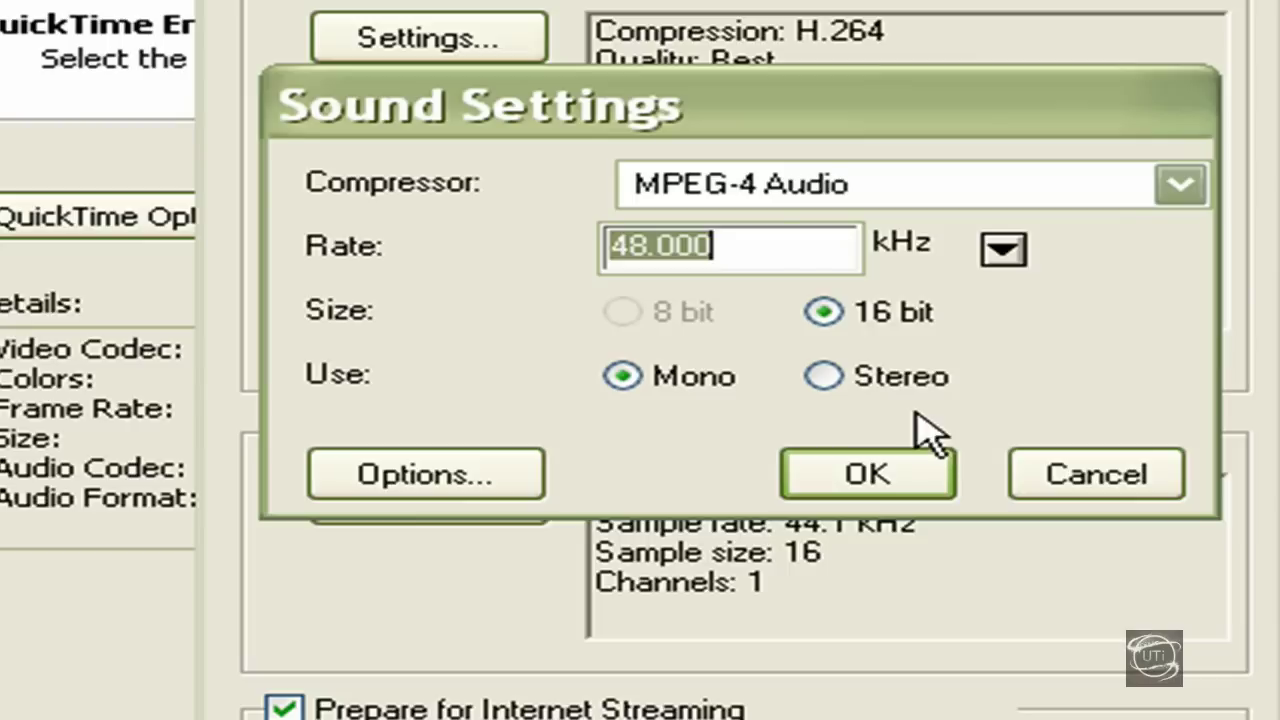
click(832, 380)
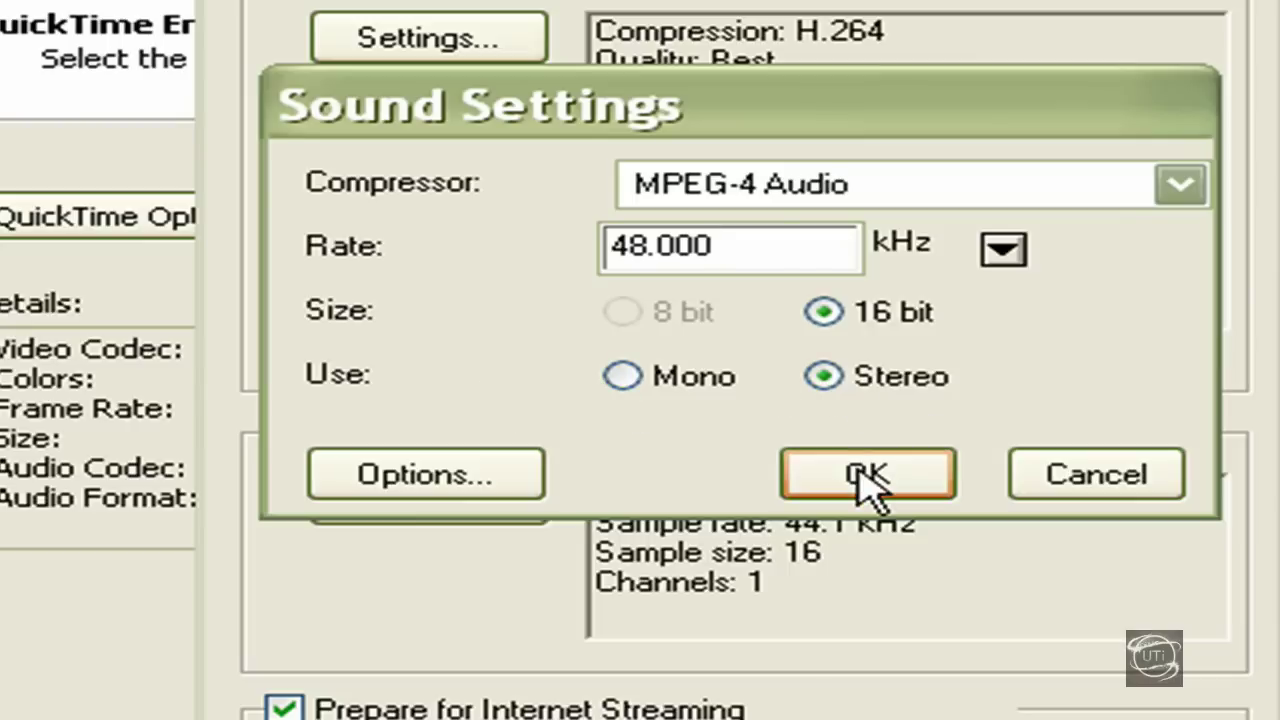
click(865, 472)
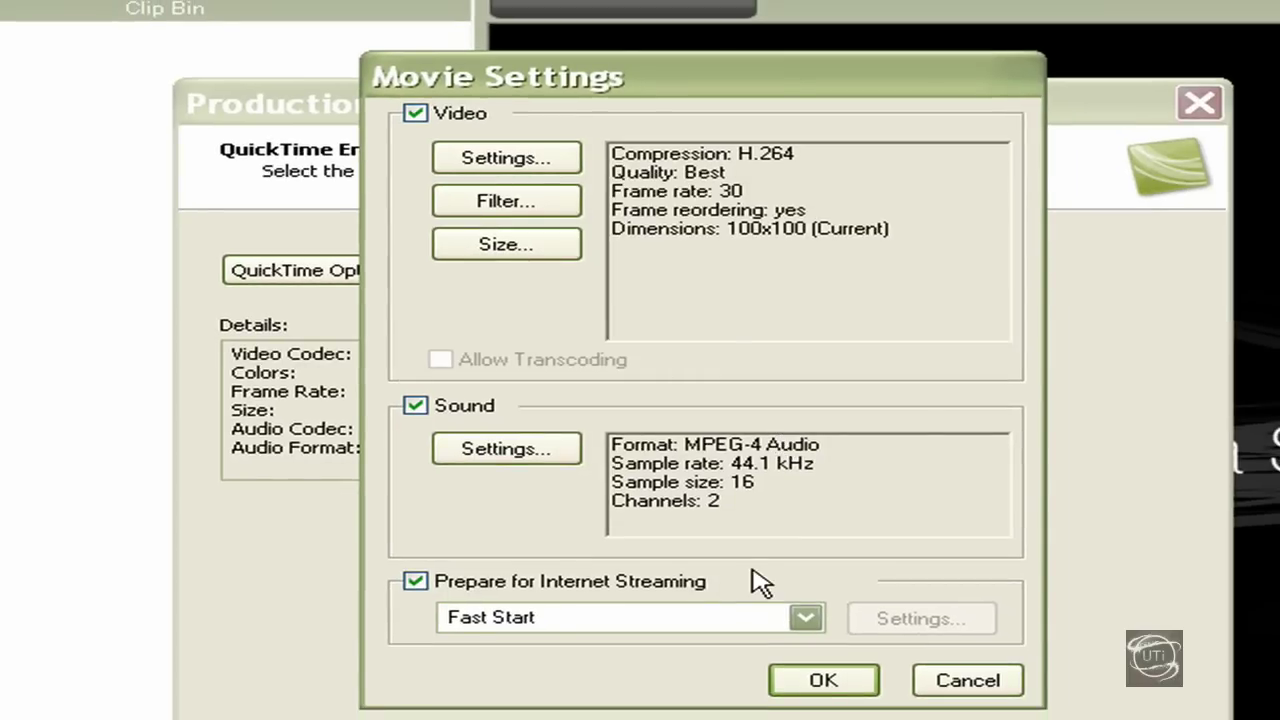
click(824, 686)
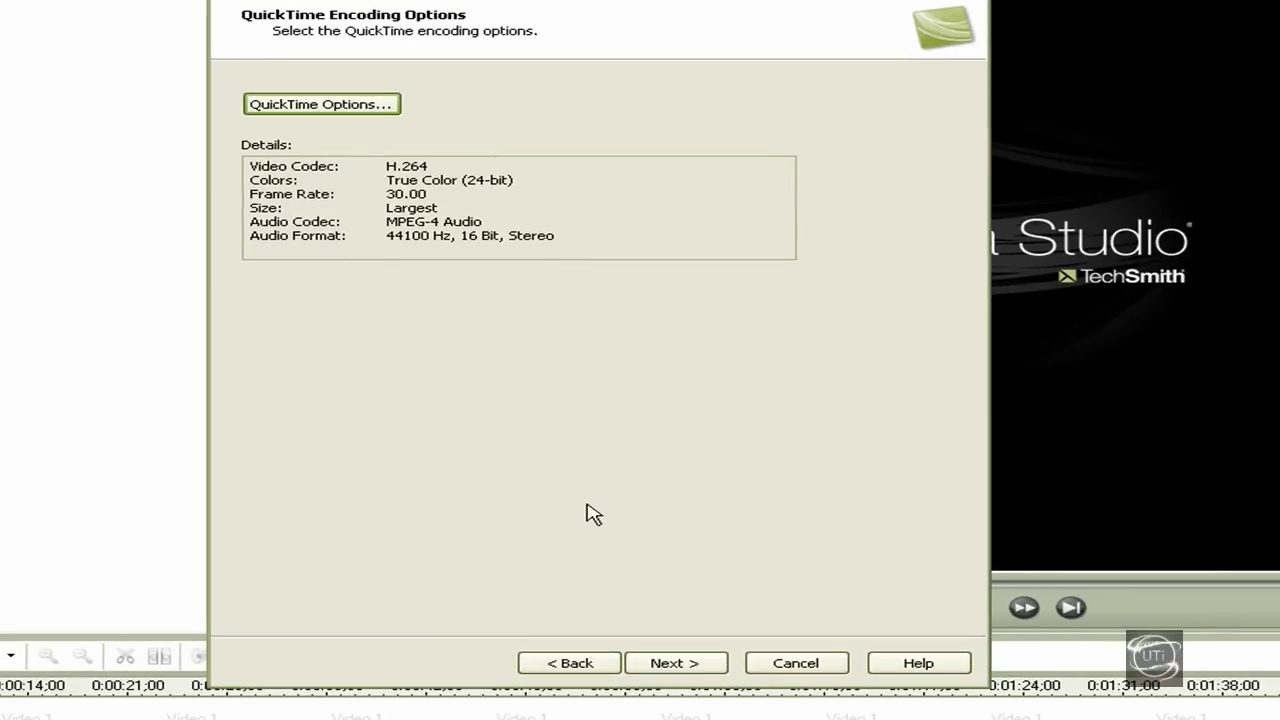
Set a custom video size of 1280 × 720, replacing 640 × 480.
click(708, 672)
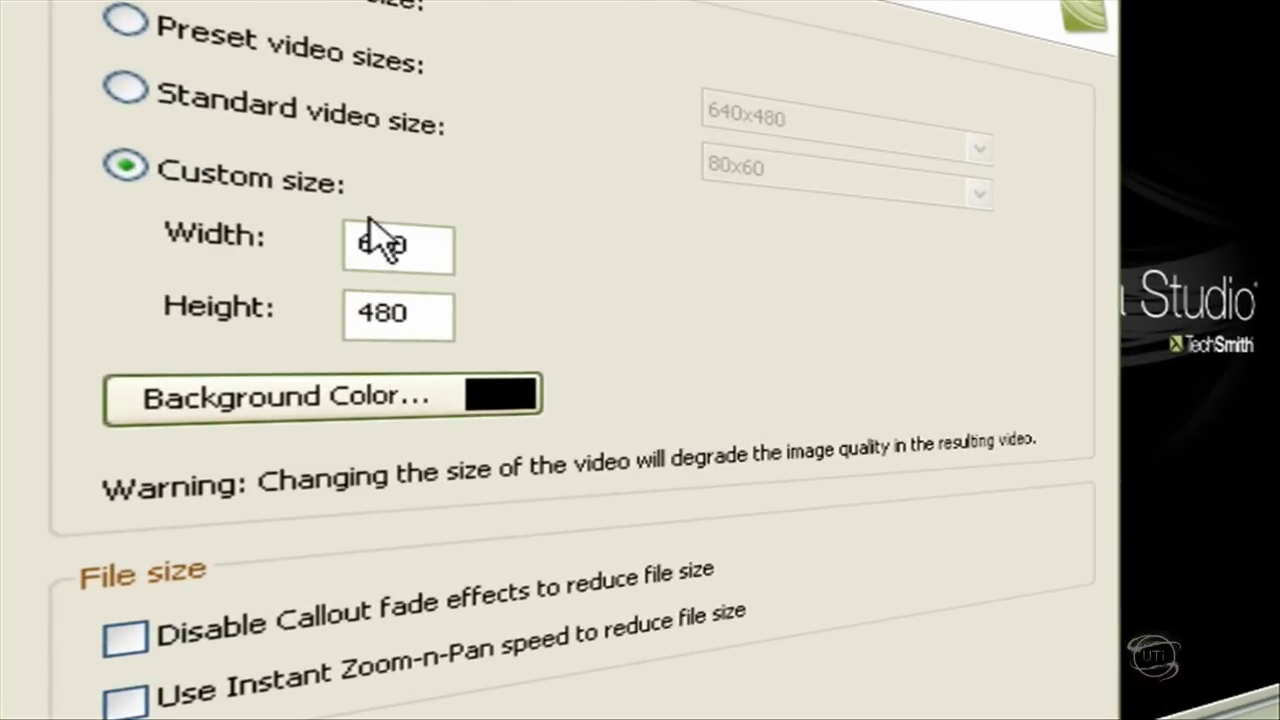
drag(420, 246, 309, 246)
key(BackSpace)
text(1280)
drag(423, 312, 337, 314)
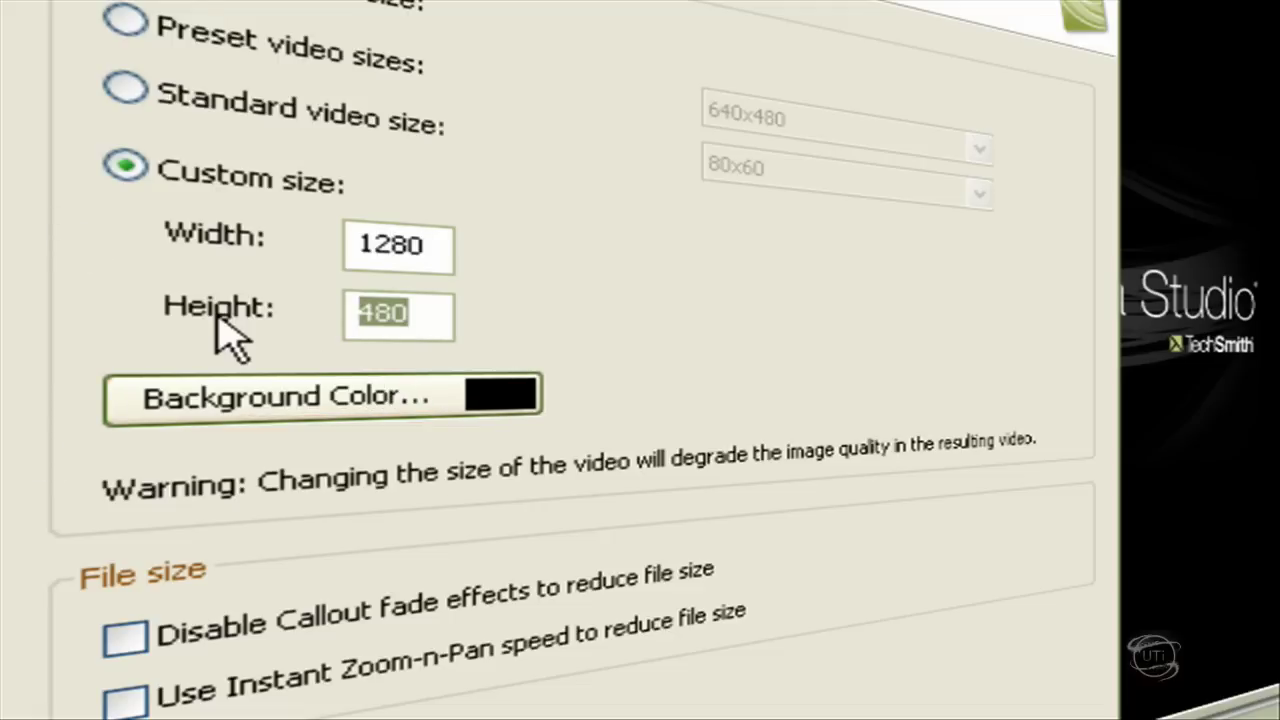
text(720)
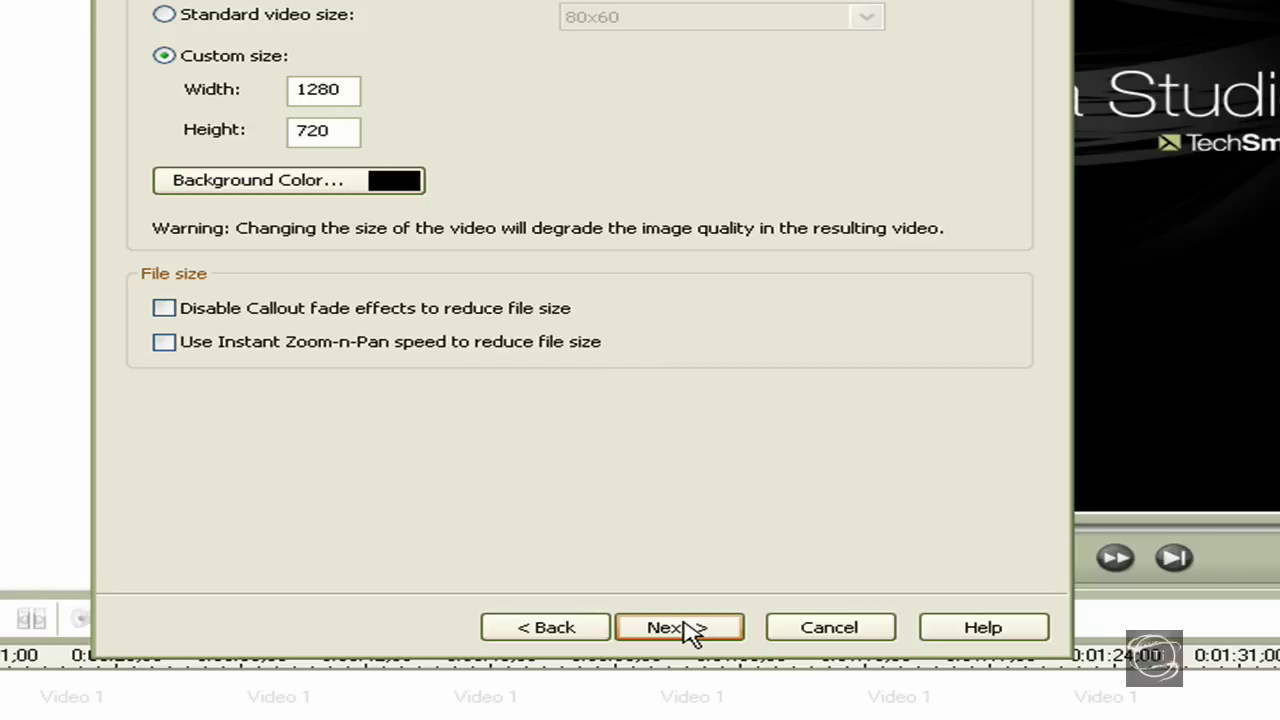
Enable the watermark option and open the Watermark settings dialog.
click(680, 627)
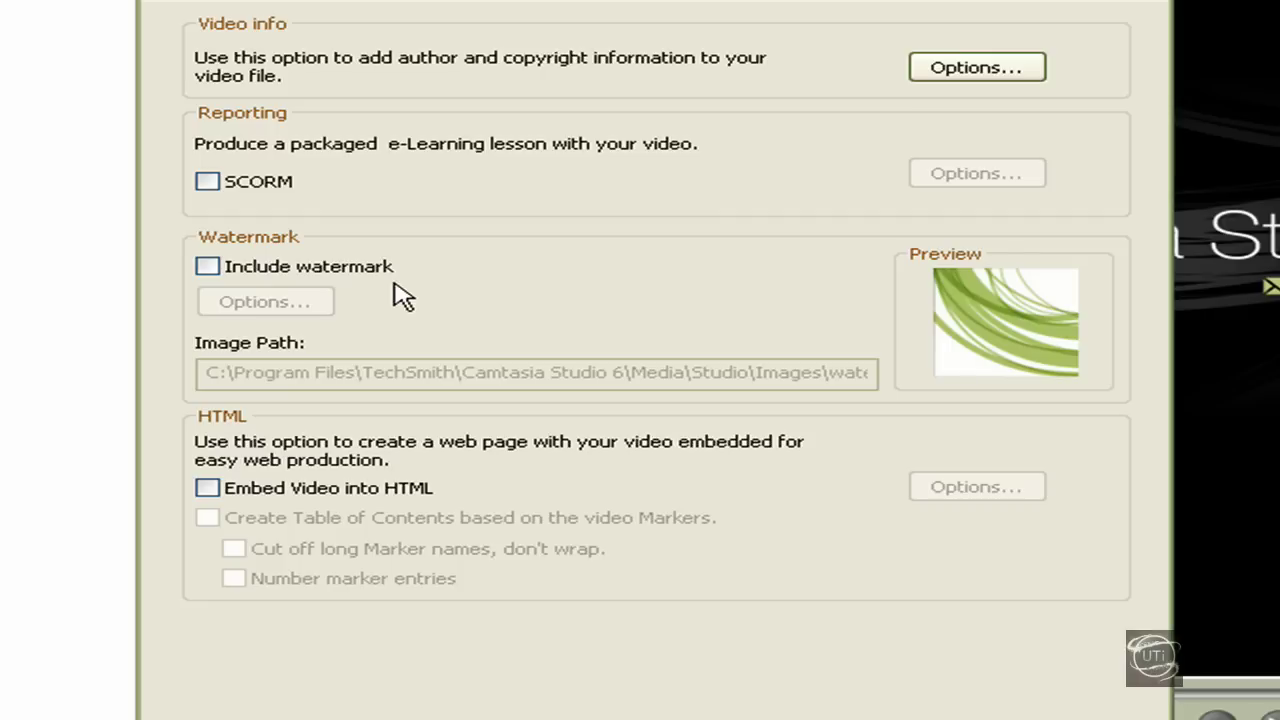
click(226, 276)
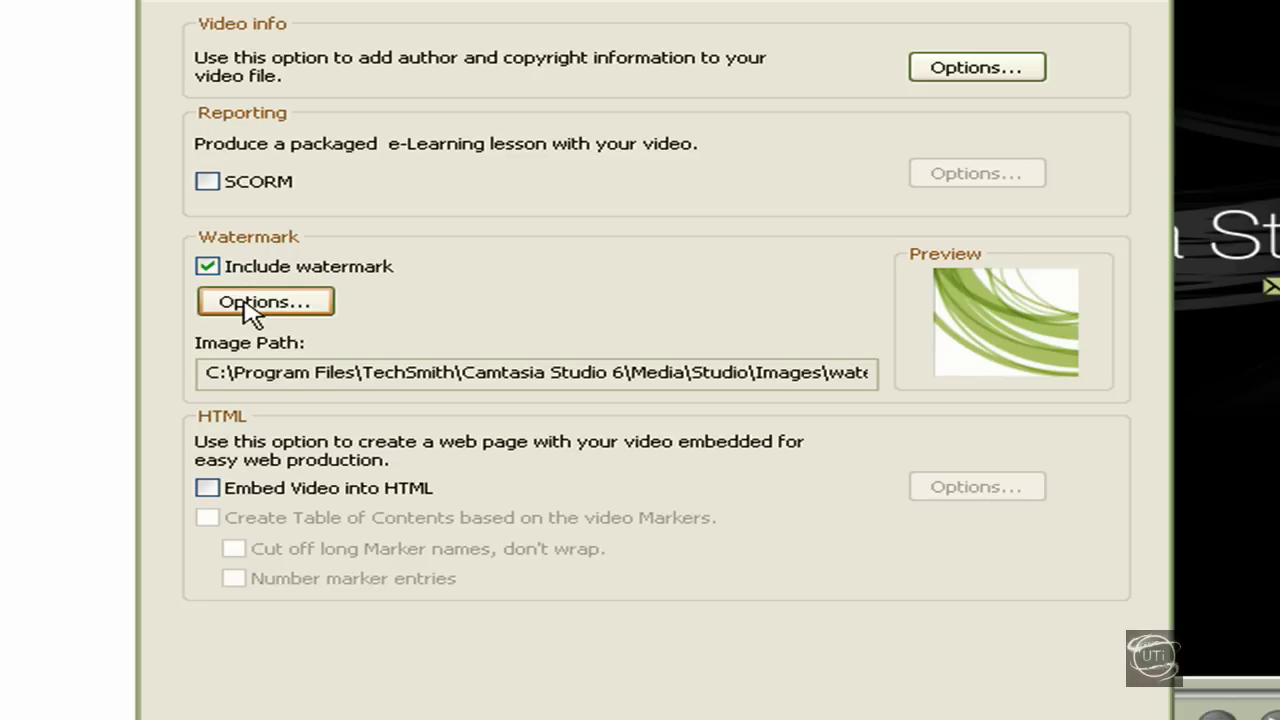
click(265, 302)
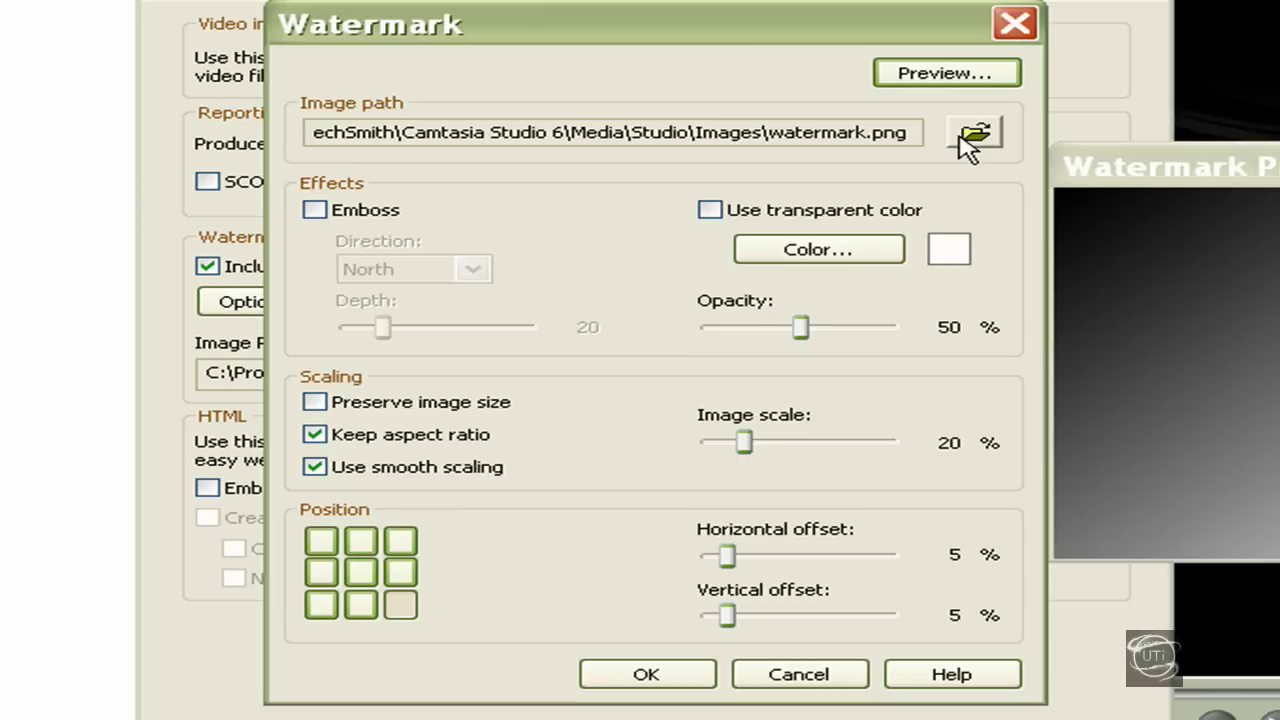
click(975, 138)
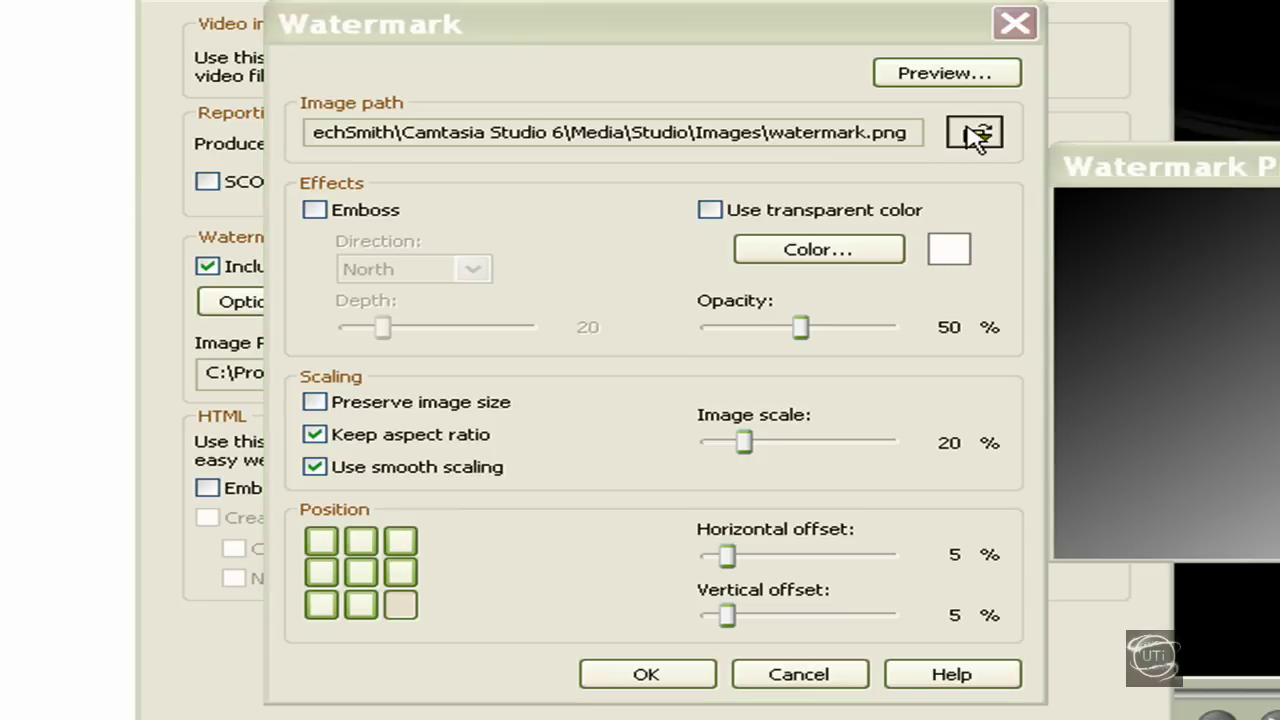
Load UTI.JPG from the Johns stuff folder as the watermark image.
click(975, 135)
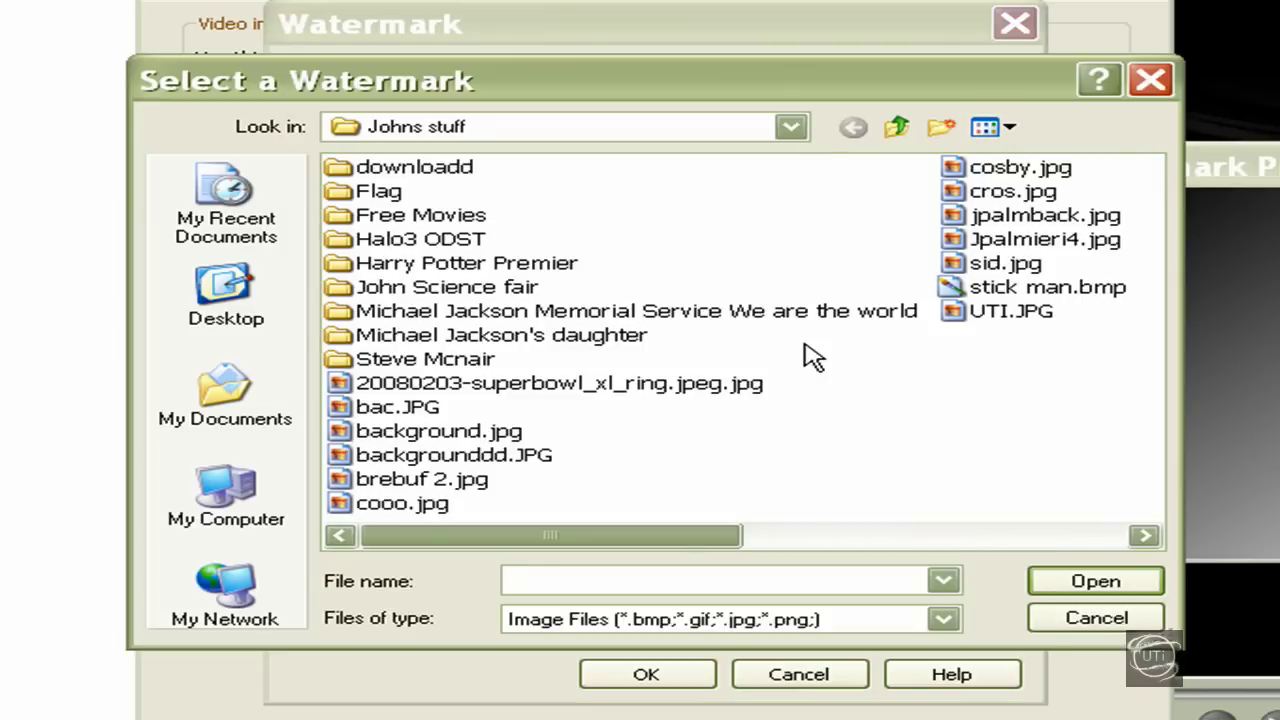
text(uti)
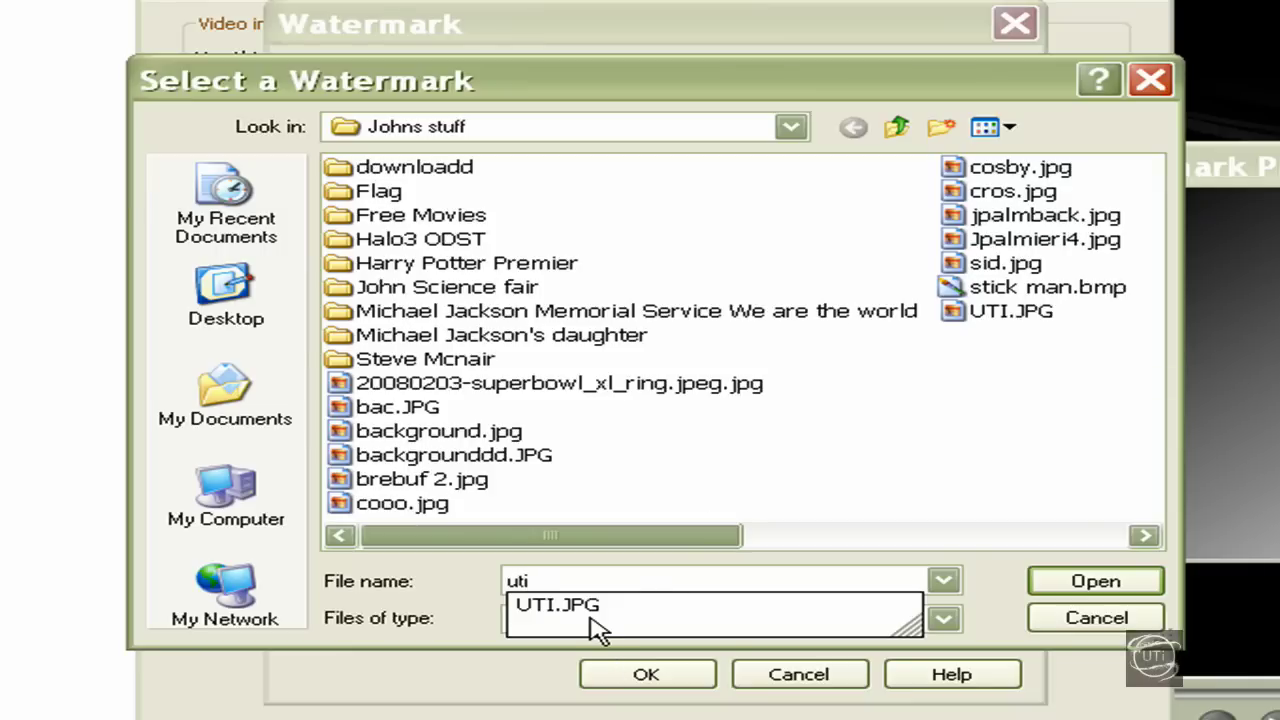
click(622, 600)
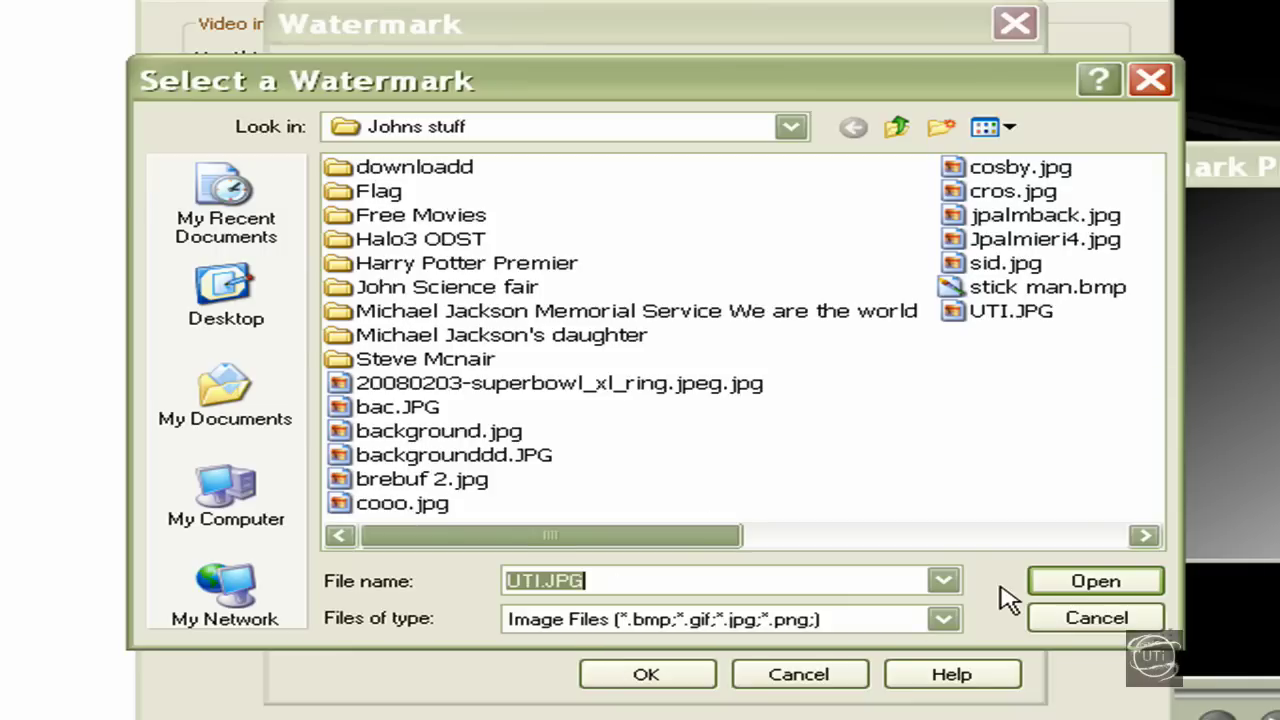
click(1090, 582)
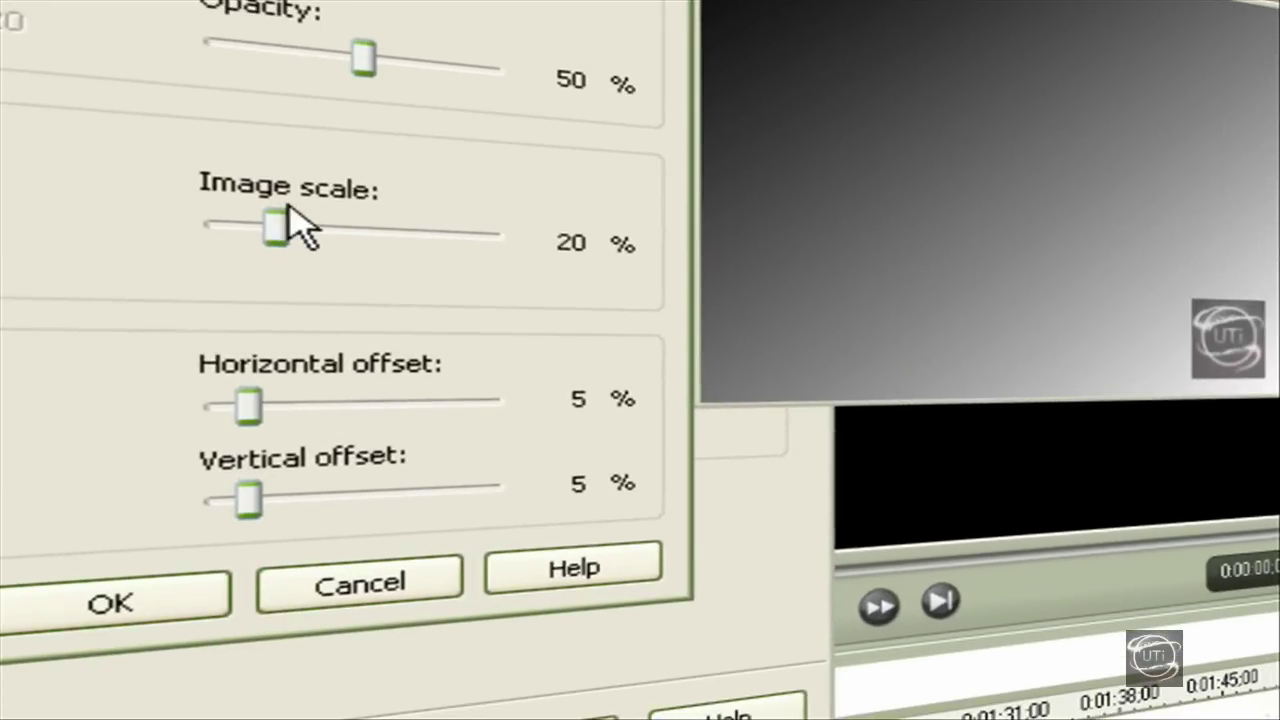
Scale the watermark to 13% with a 20% horizontal offset and apply it.
drag(266, 213, 242, 240)
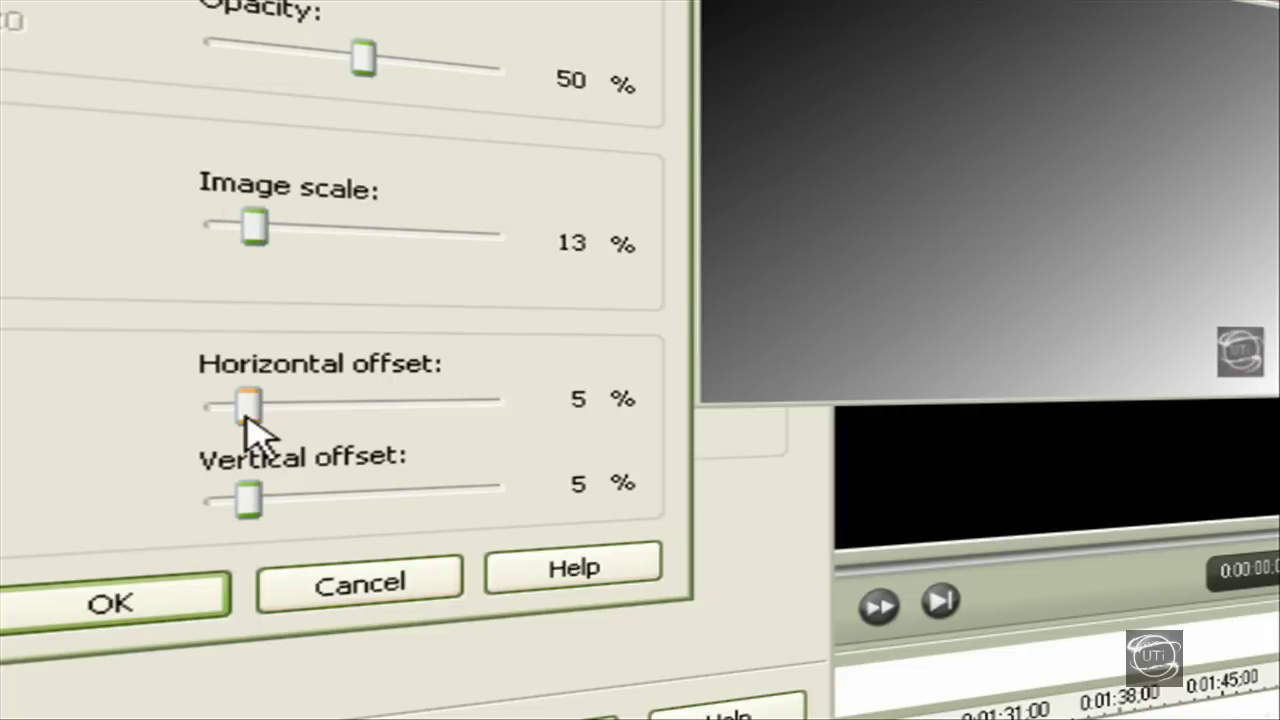
drag(244, 410, 331, 414)
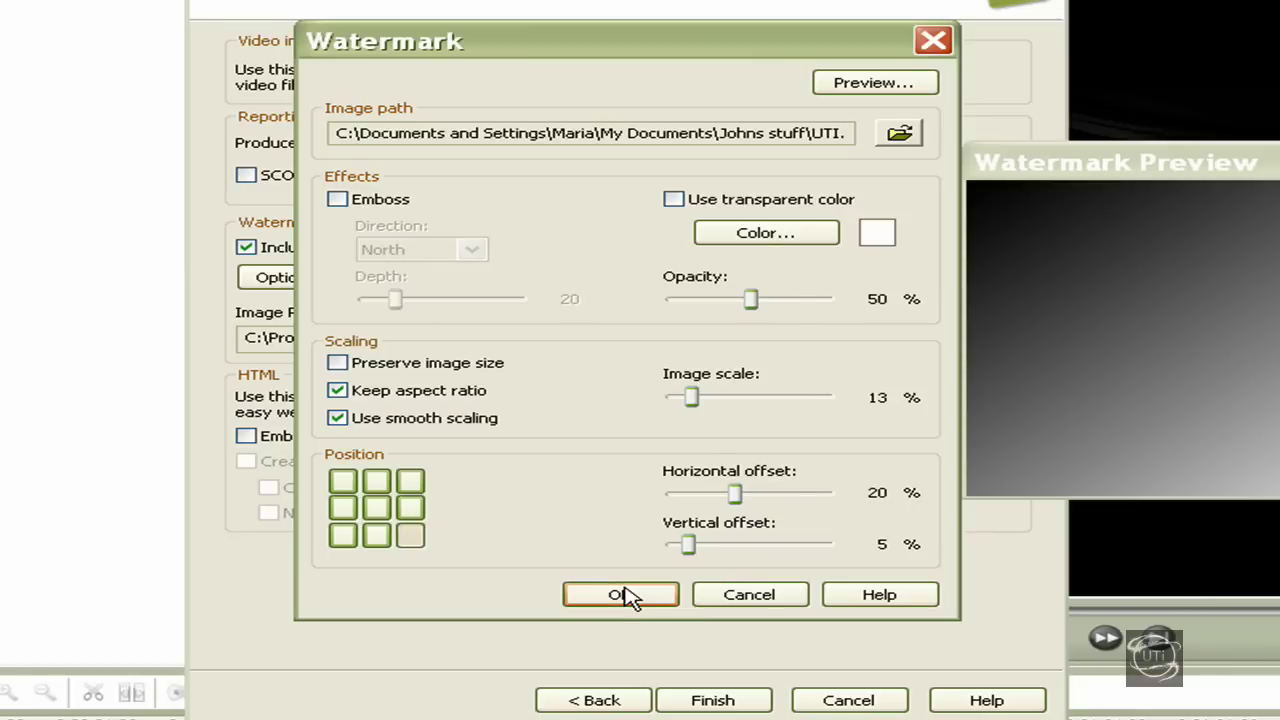
click(629, 597)
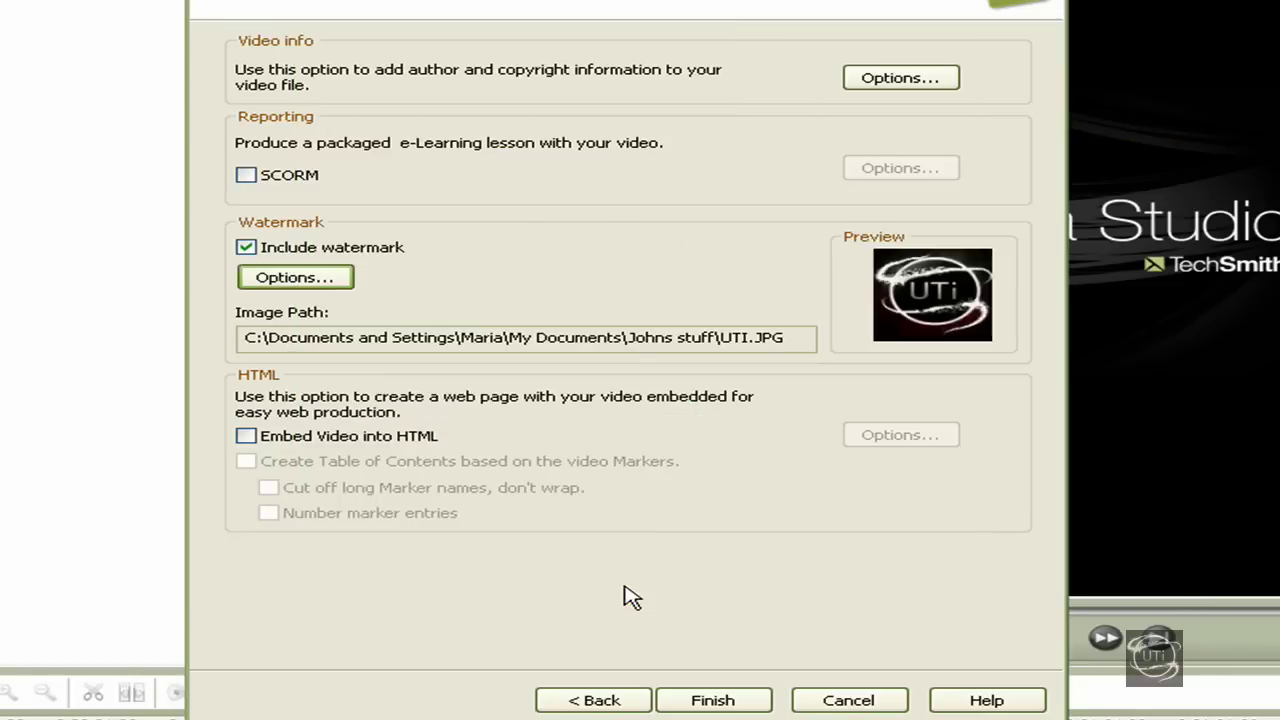
Save the finished 'test ex' preset and close the production presets manager.
click(730, 703)
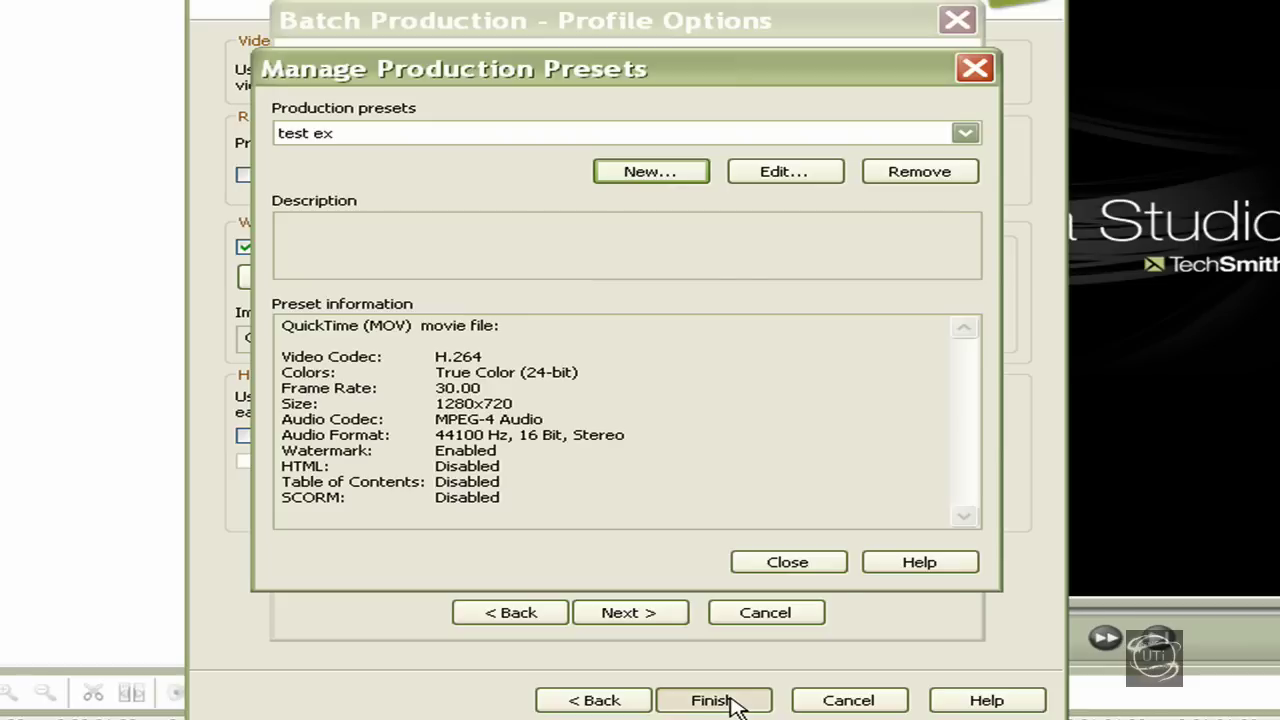
click(785, 560)
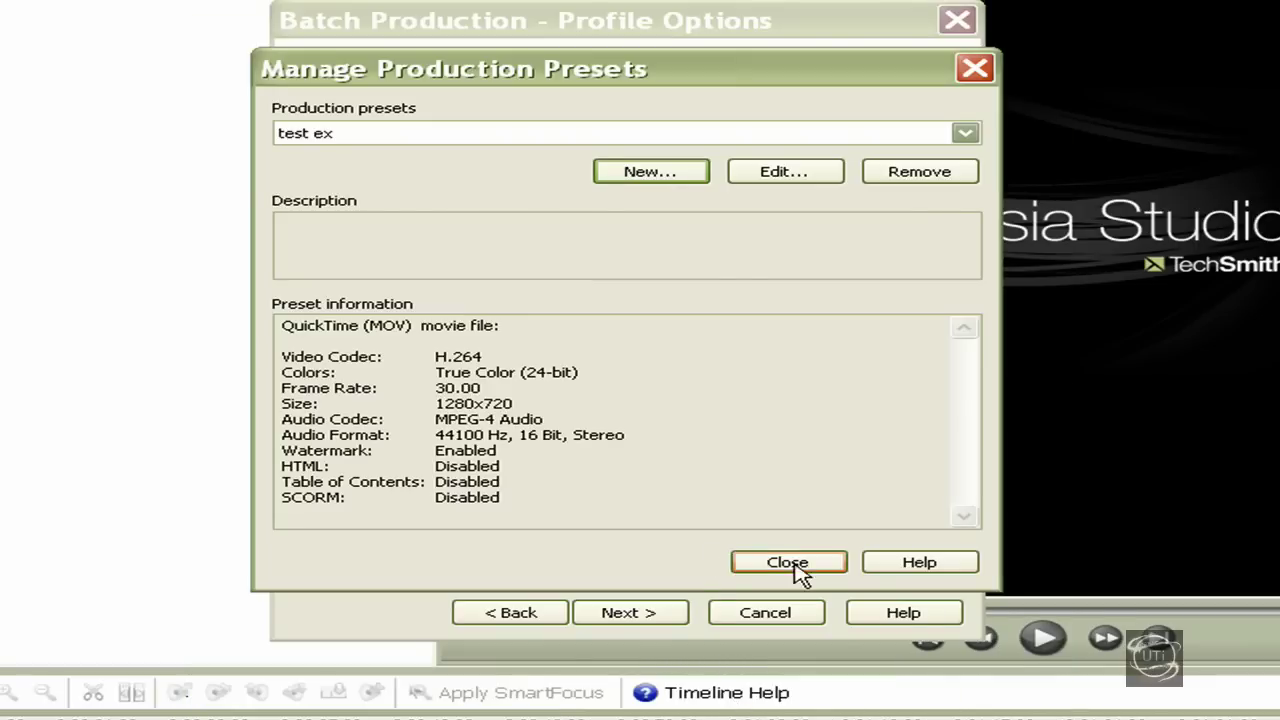
click(787, 560)
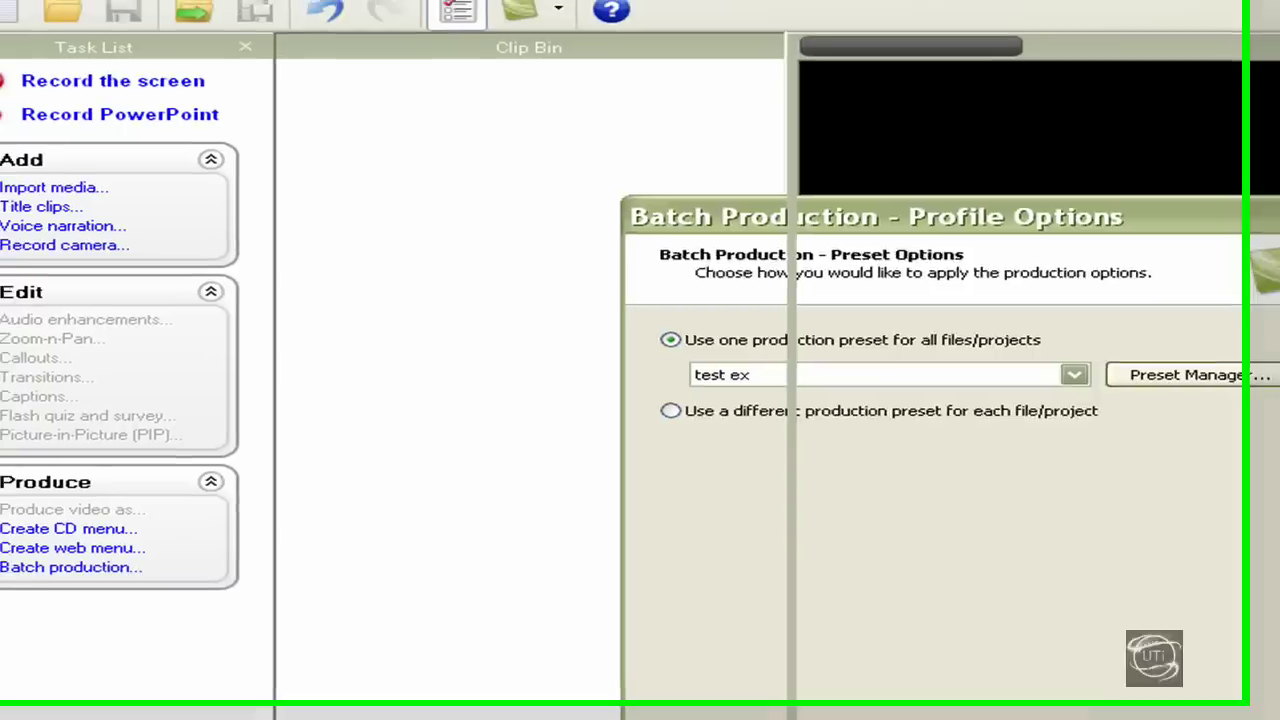
Cancel batch production, import test.camrec, and place its clip on the Video 1 track.
click(797, 648)
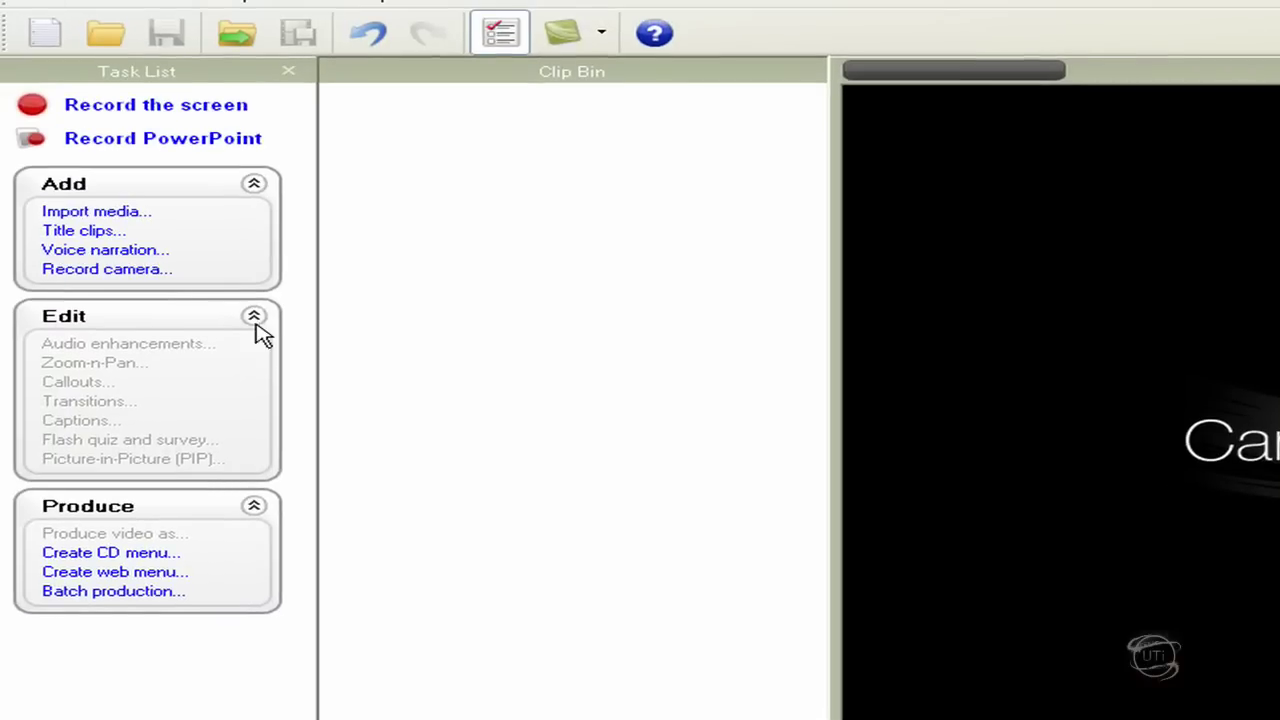
click(135, 212)
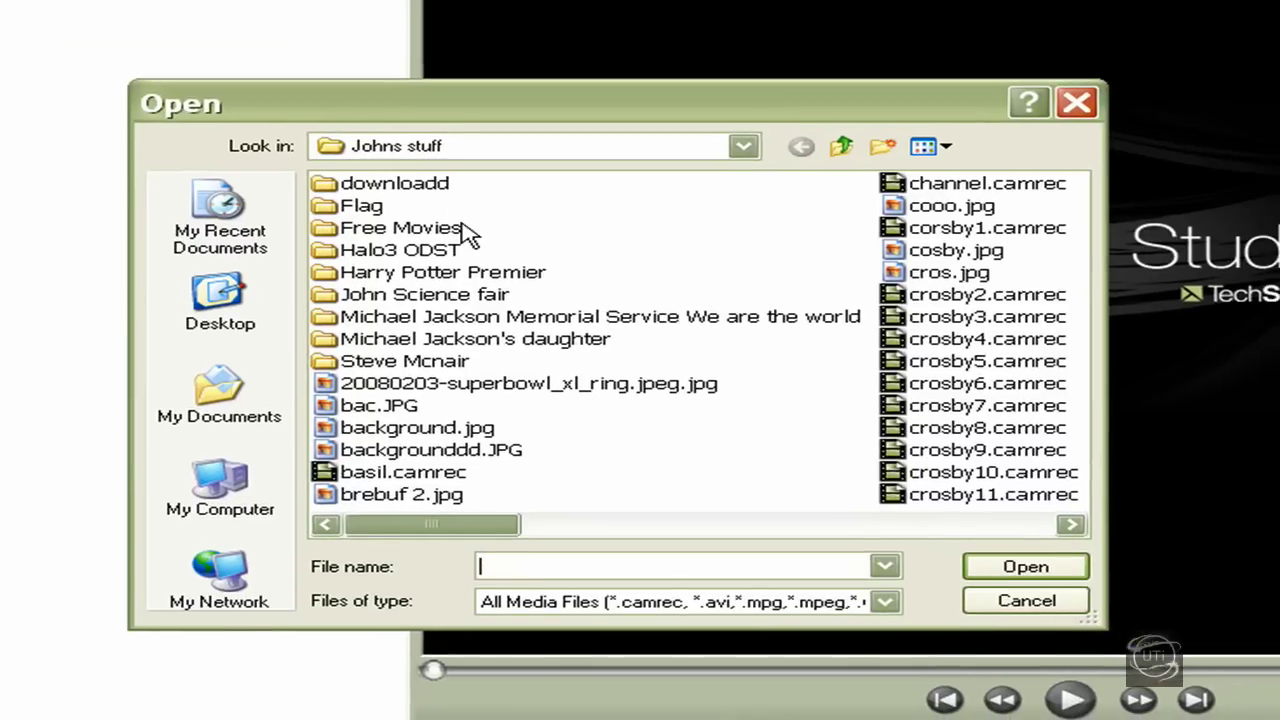
text(test)
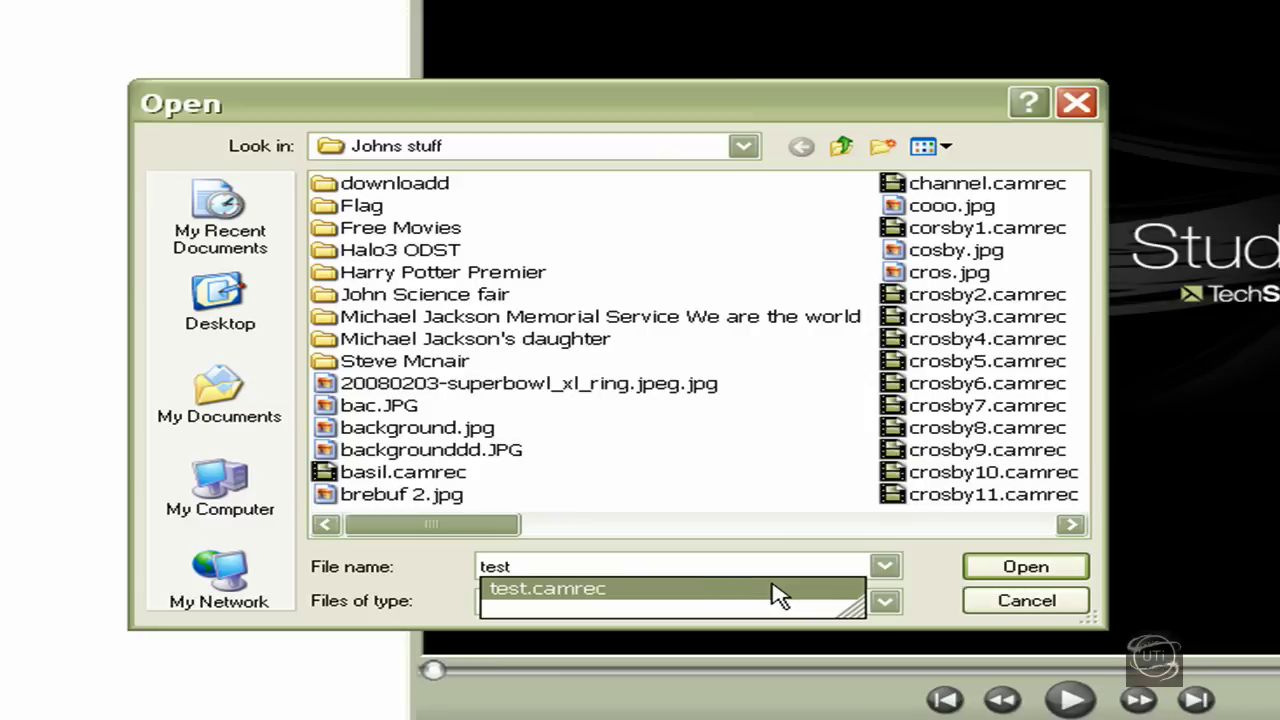
click(736, 592)
click(1000, 568)
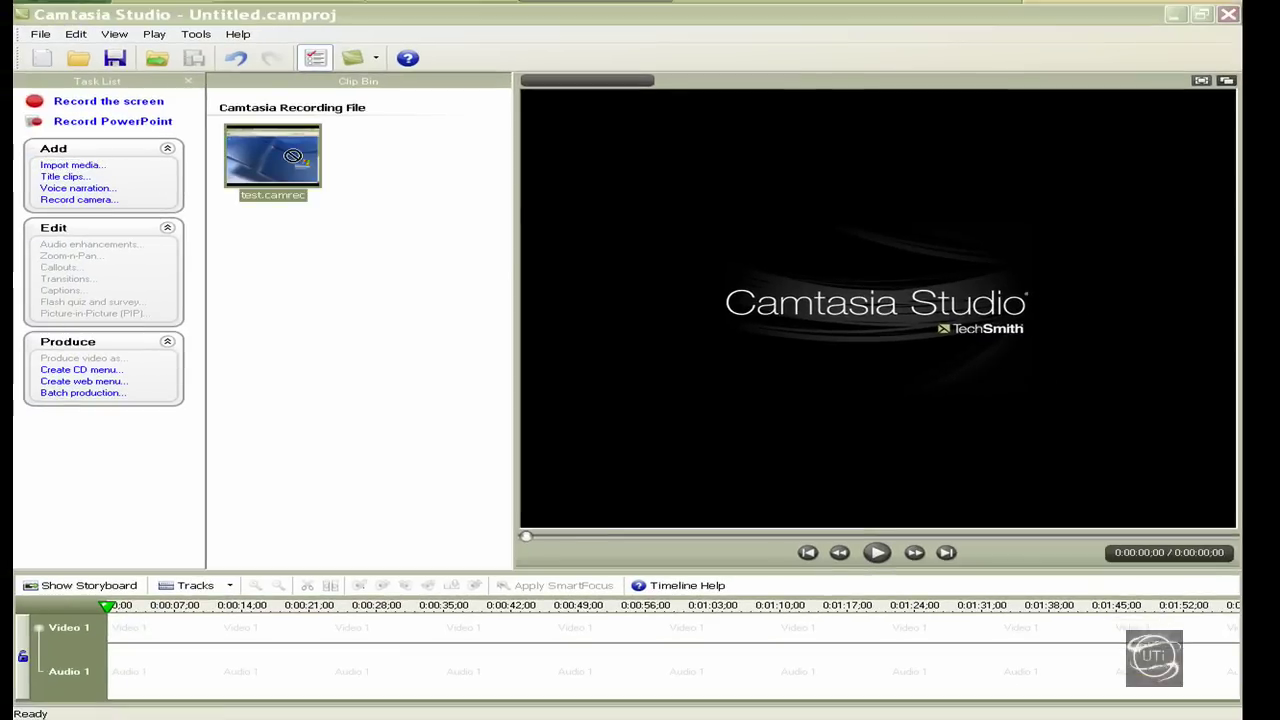
drag(172, 628, 168, 628)
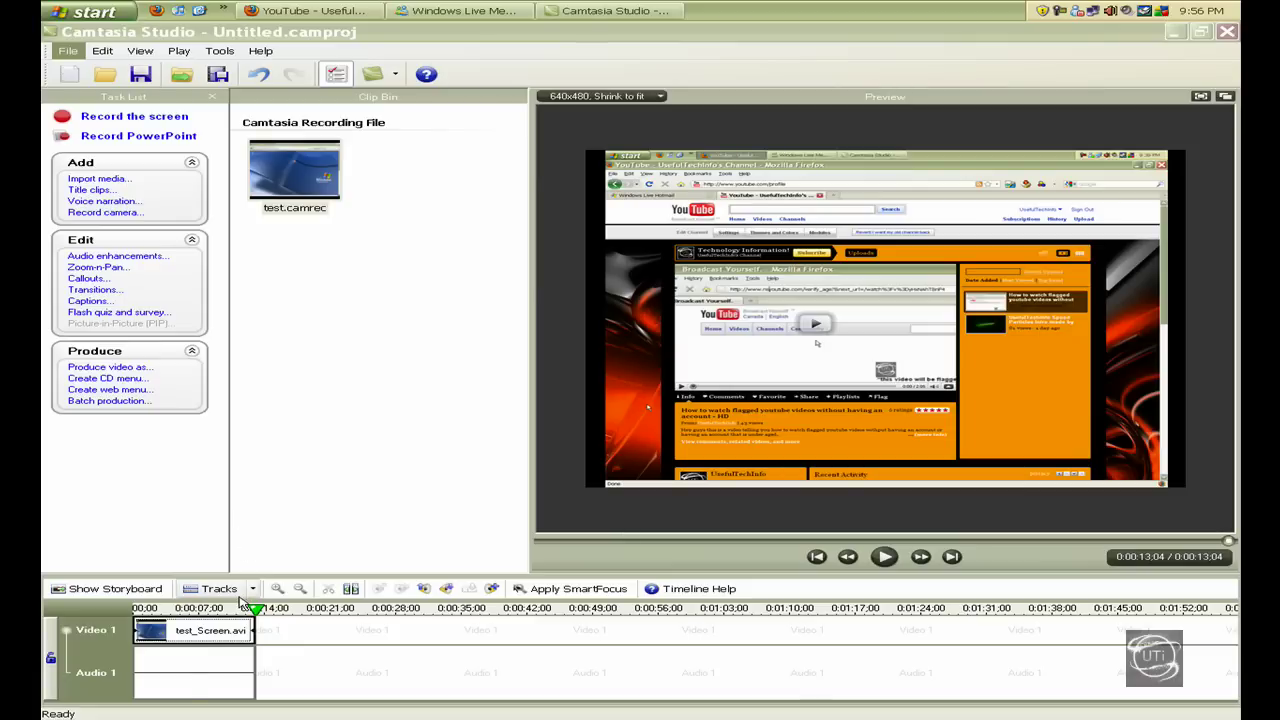
mouse_move(233, 626)
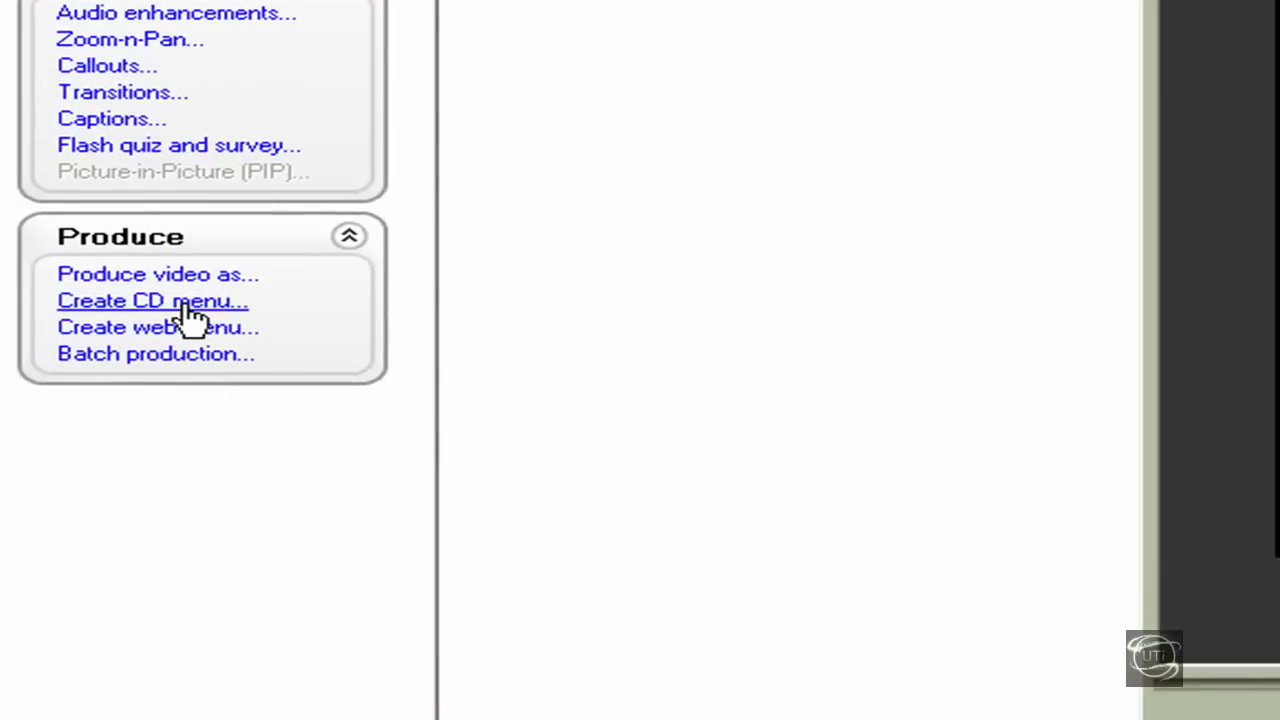
Produce the video using the test ex preset for 1280 x 720 QuickTime (MOV) output.
click(175, 278)
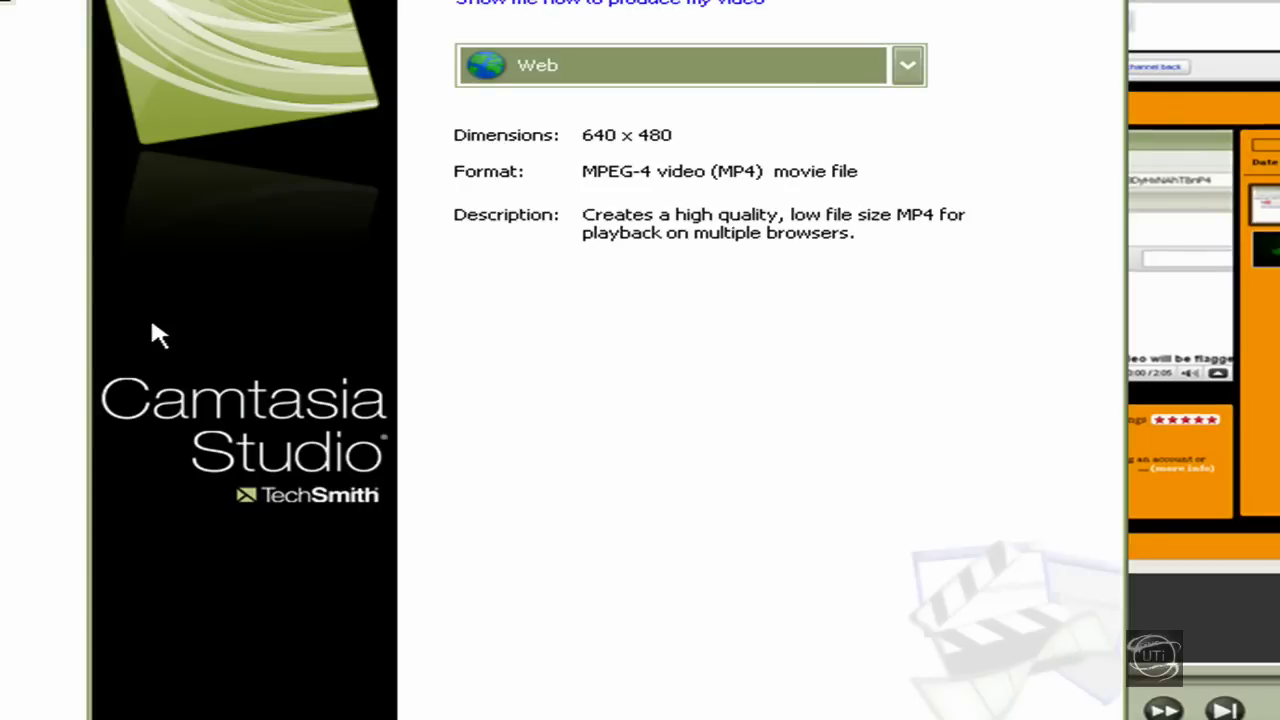
click(926, 60)
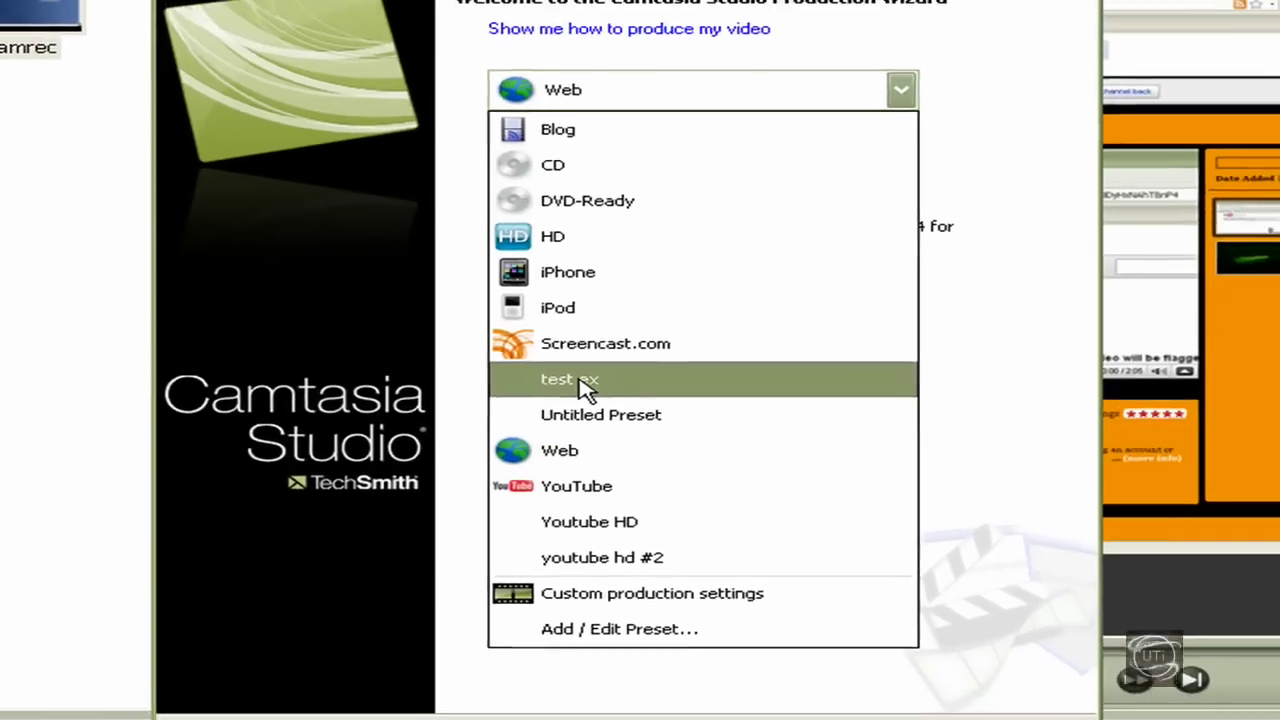
click(558, 386)
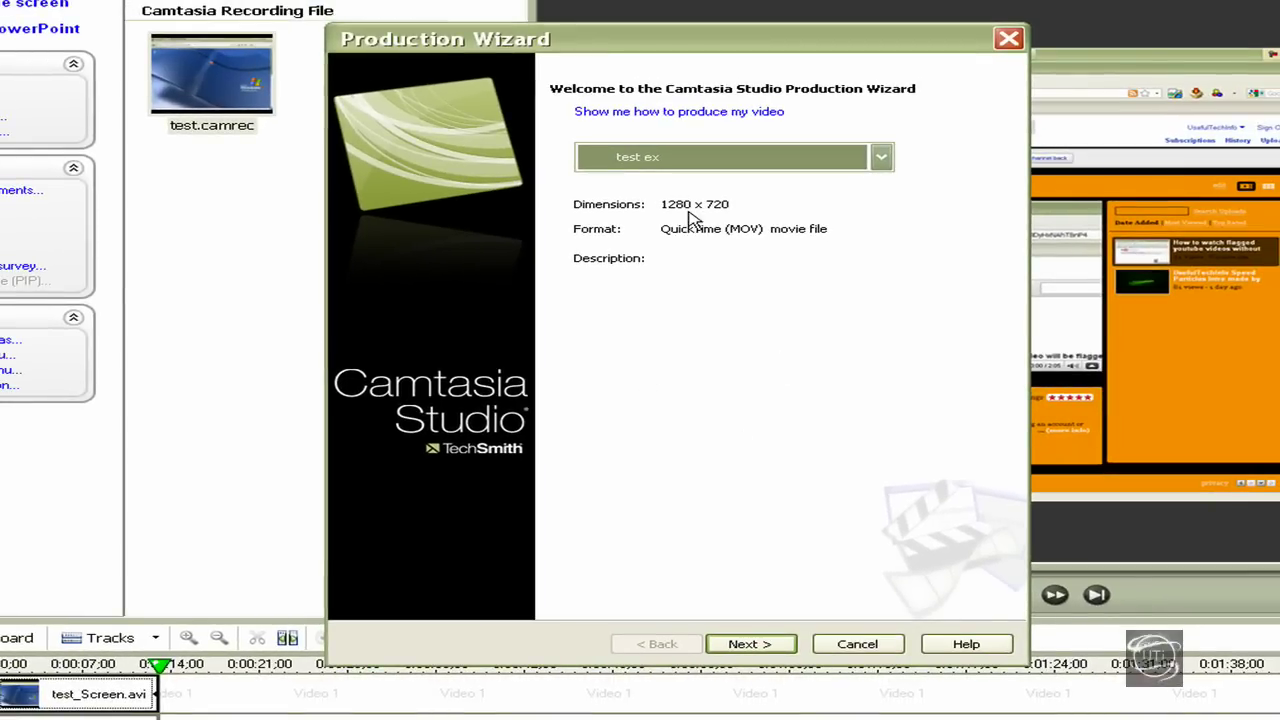
Clear the default Untitled production name and finish the wizard to start rendering the movie.
click(747, 646)
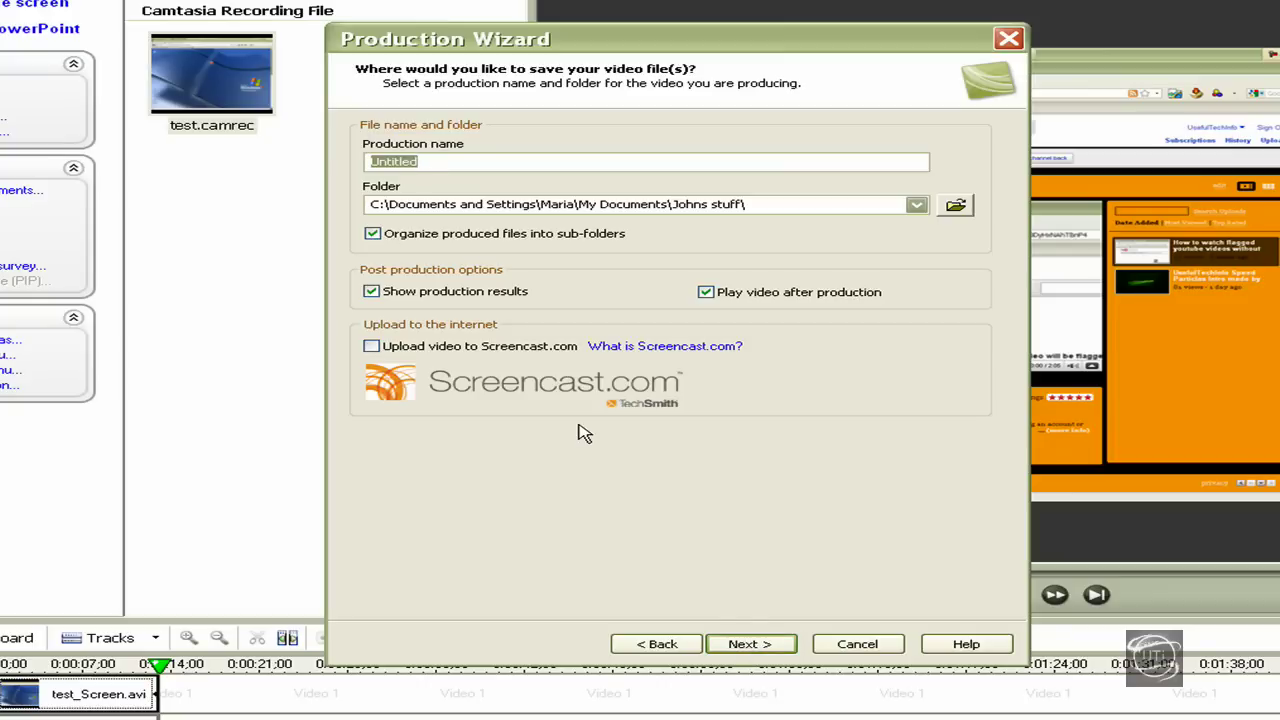
key(BackSpace)
click(757, 645)
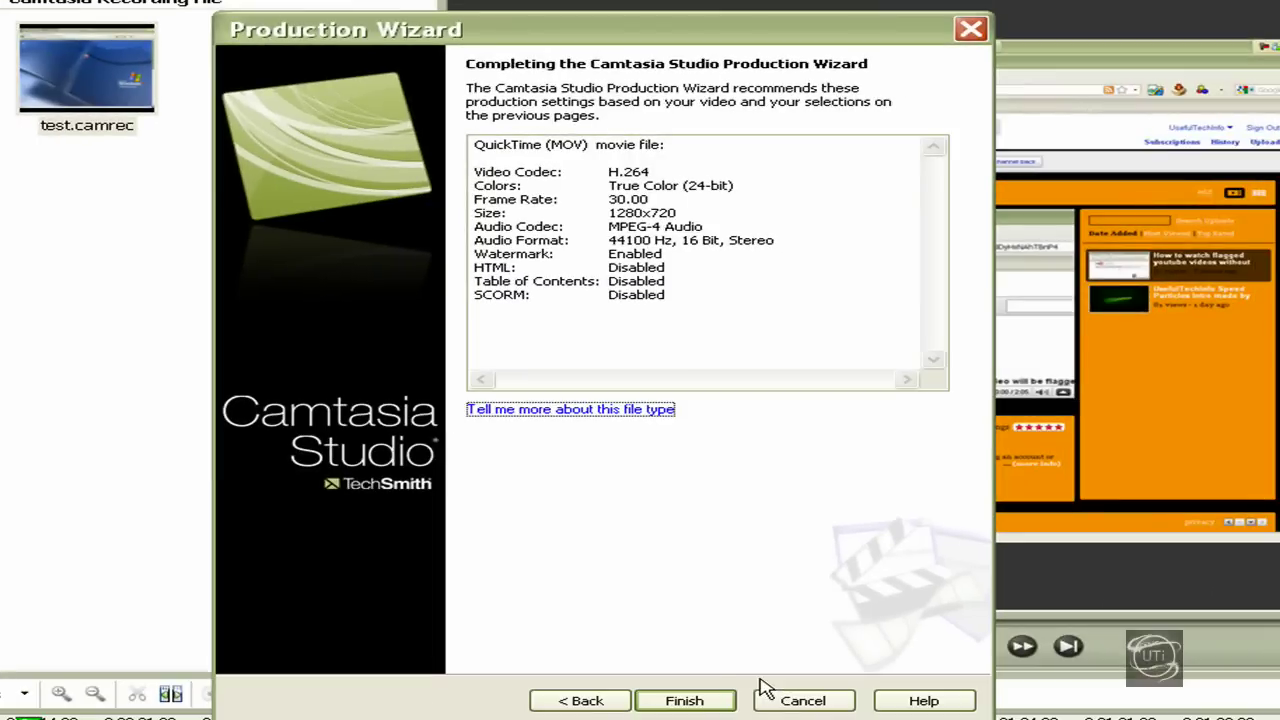
click(701, 704)
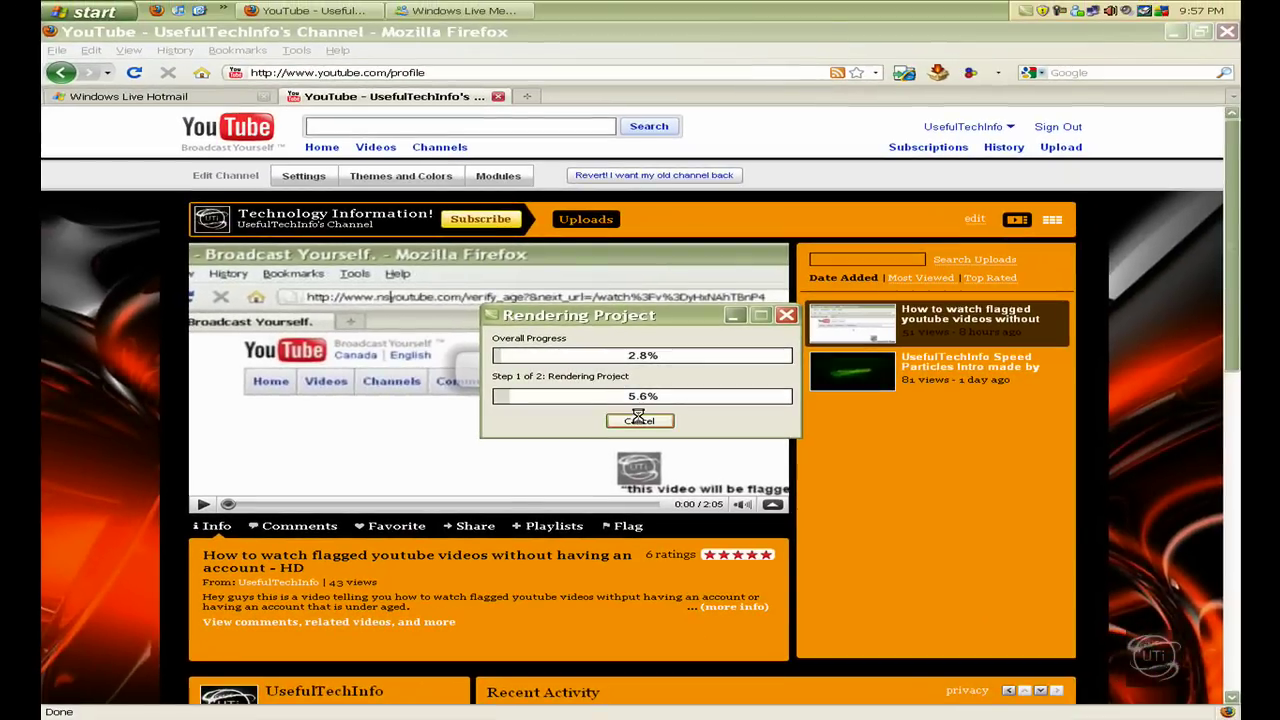
Cancel the in-progress render and confirm the cancellation with Yes.
click(577, 506)
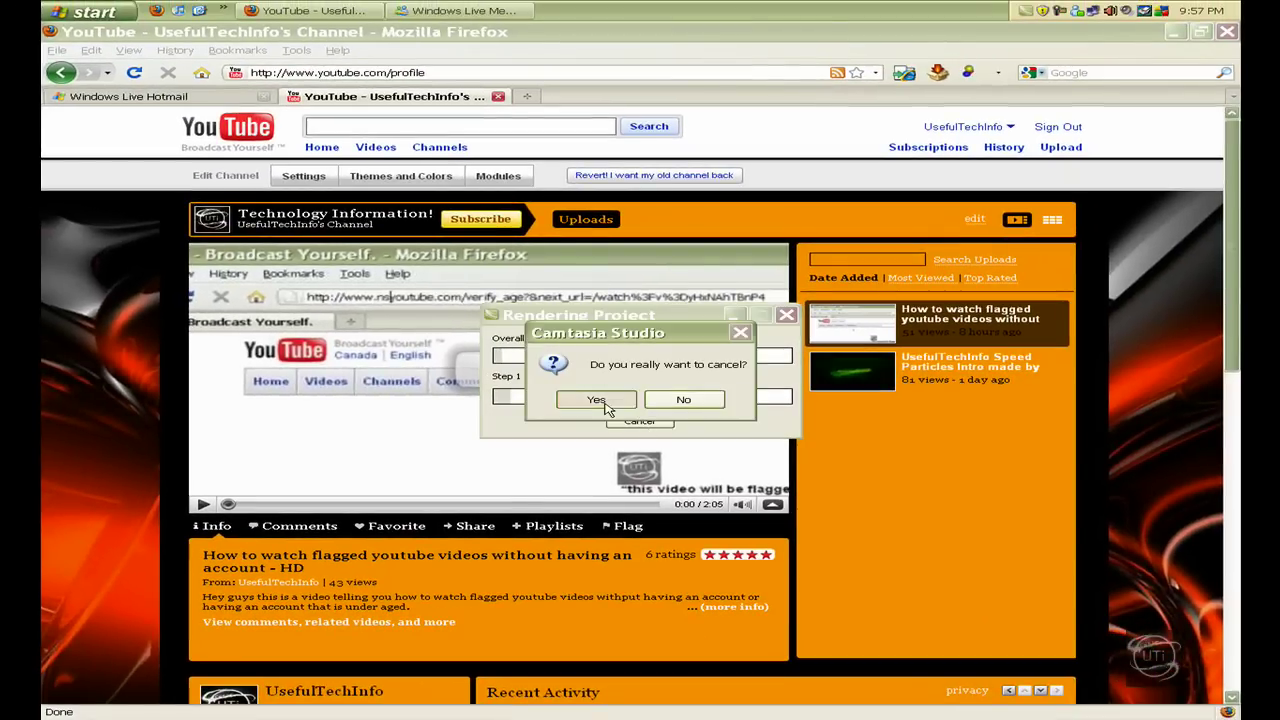
click(598, 400)
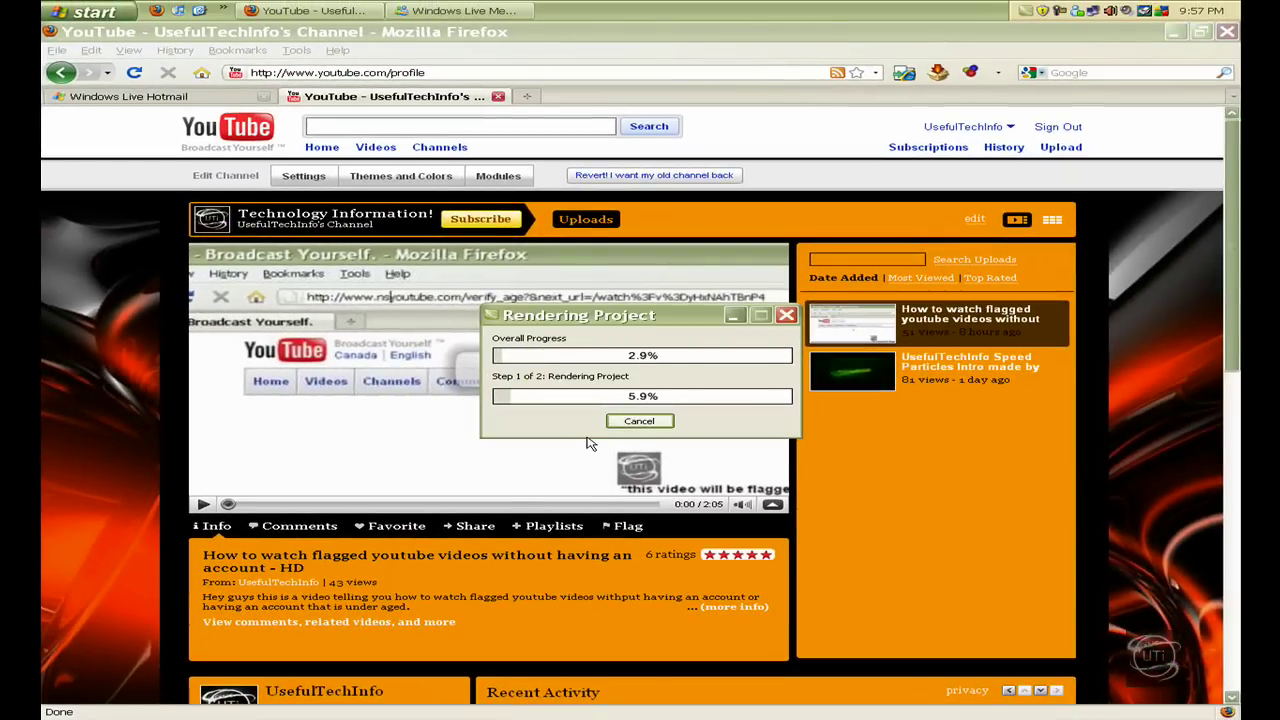